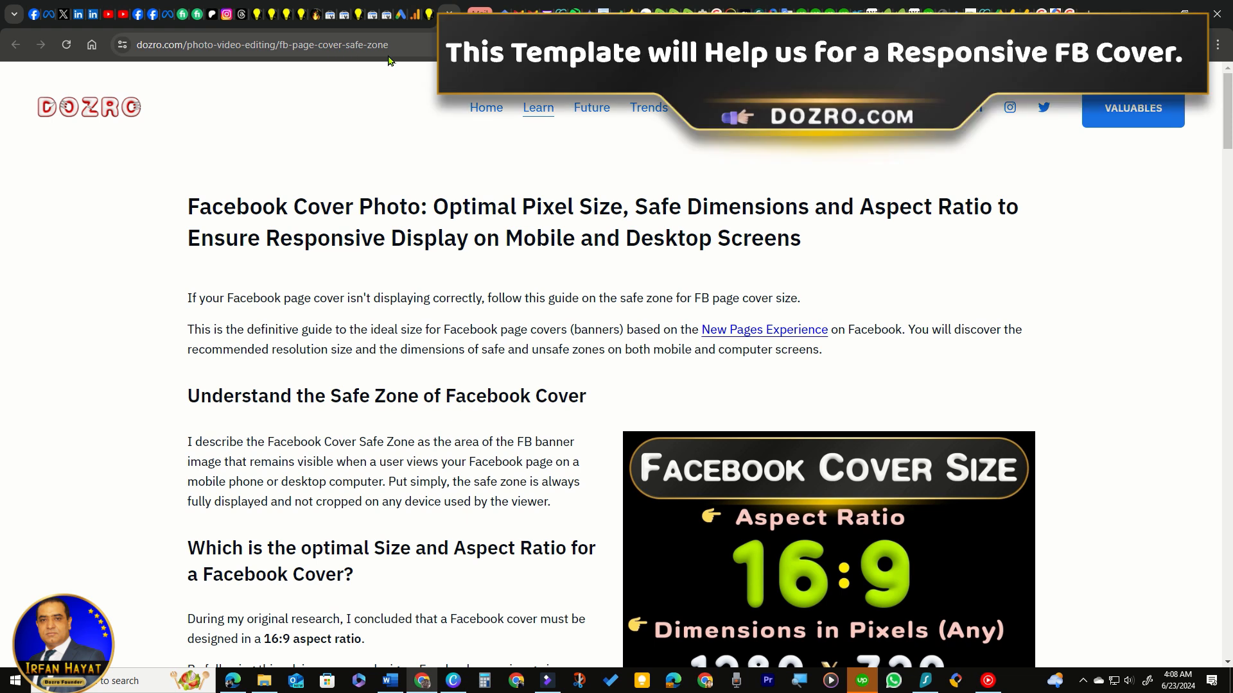
# - Examine the guide's recommended Facebook cover sizes and safe zone template image, and open the image's context options
pyautogui.scroll(-3, 325, 186)
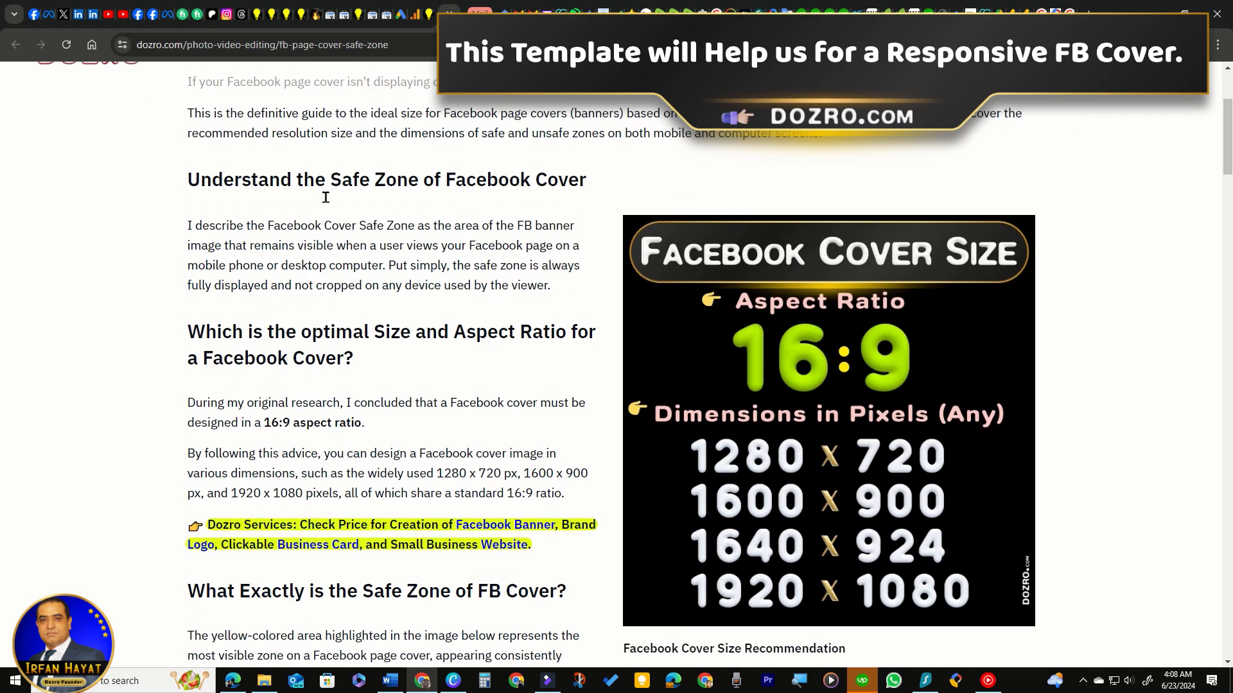
pyautogui.scroll(-4, 768, 434)
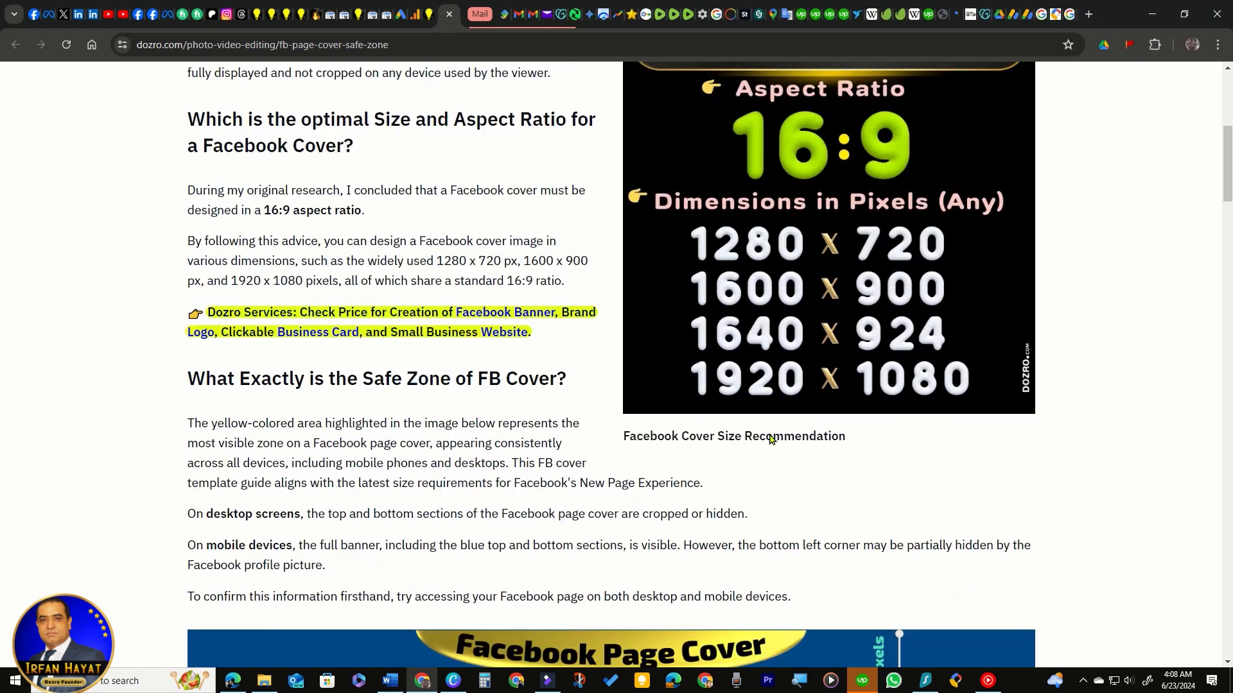
pyautogui.scroll(-3, 768, 434)
pyautogui.scroll(-4, 768, 434)
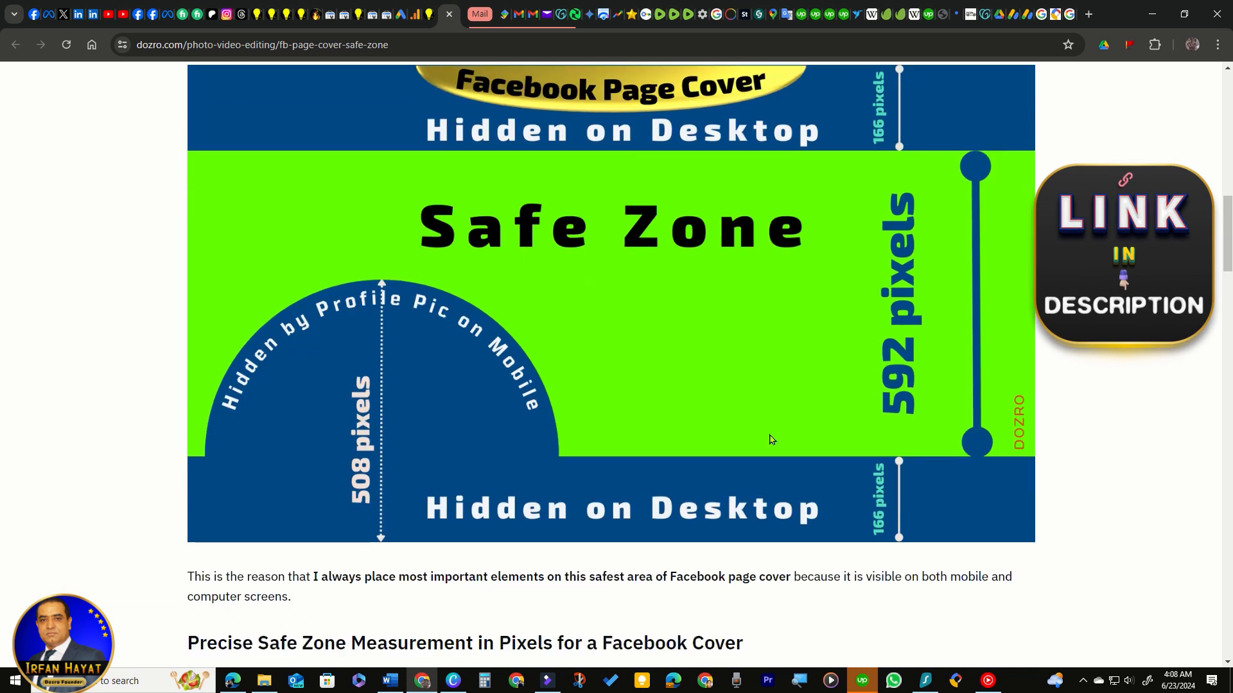
pyautogui.scroll(1, 768, 436)
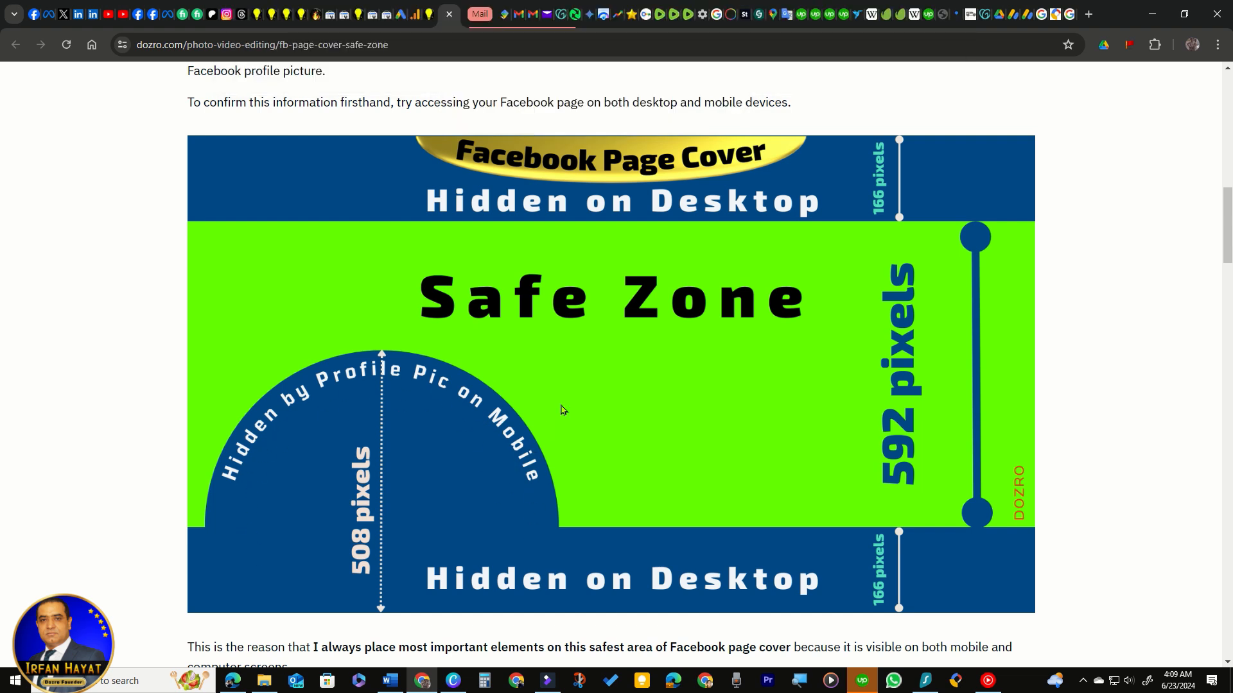
pyautogui.rightClick(608, 346)
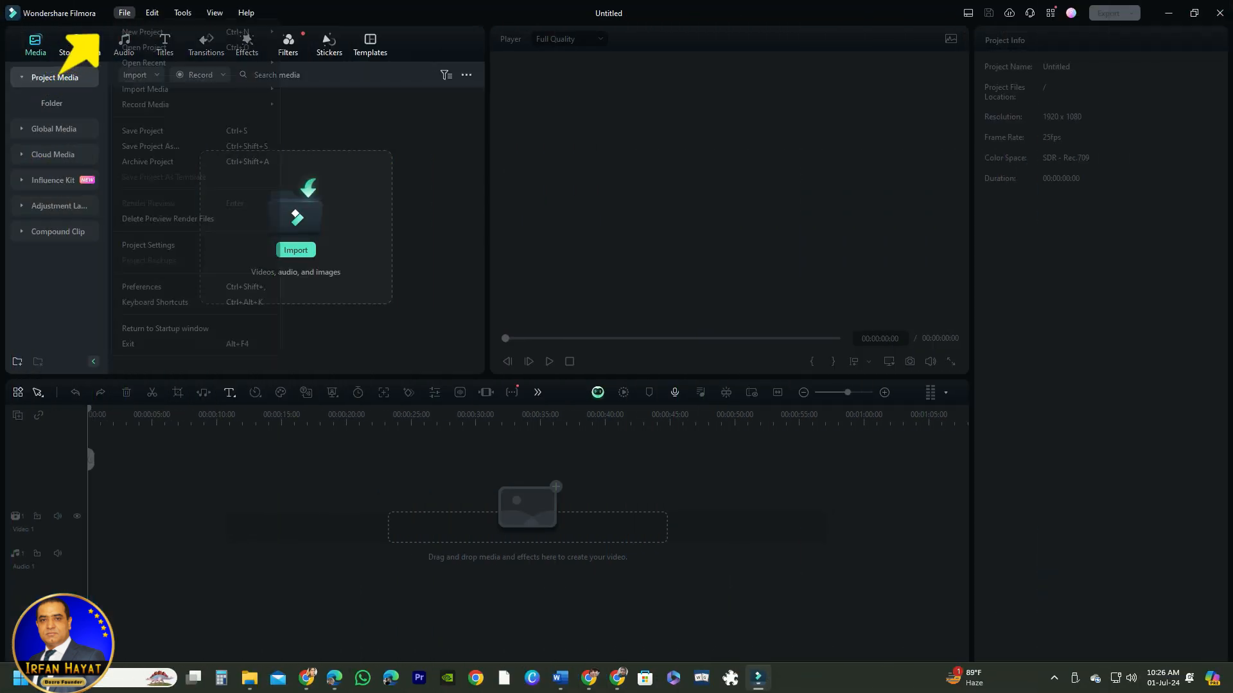
# - In Wondershare Filmora, set the project's custom resolution to 1640 x 924
pyautogui.click(124, 12)
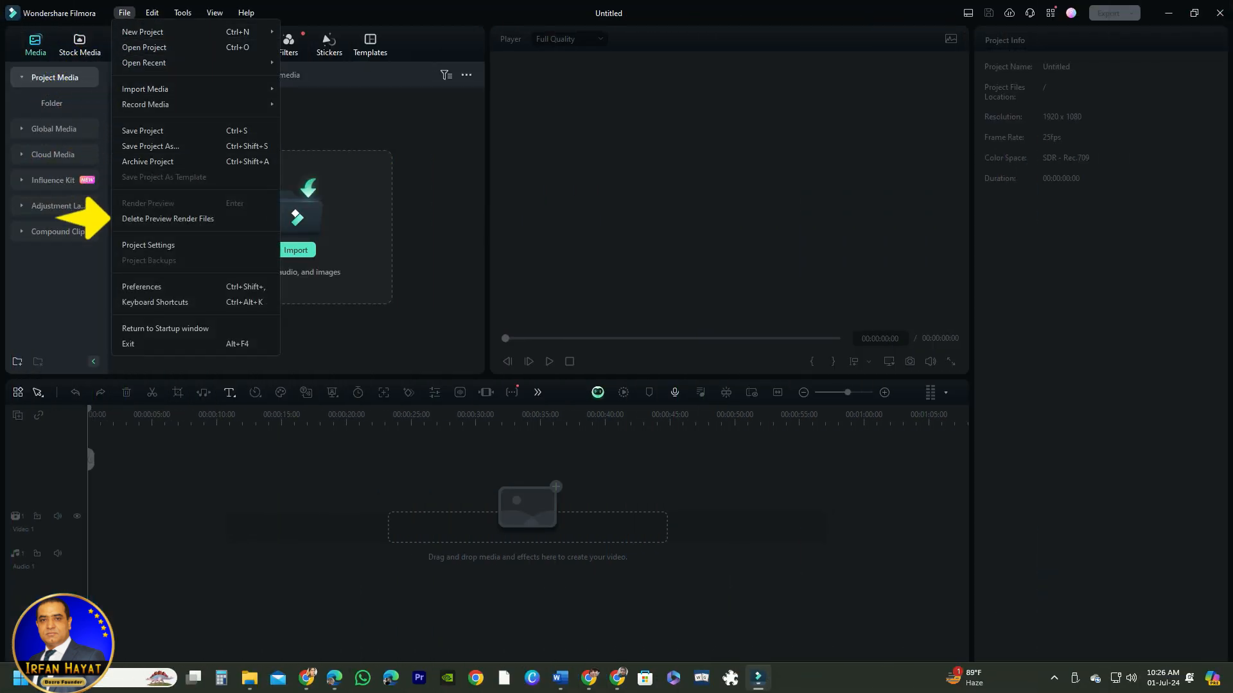
pyautogui.click(148, 245)
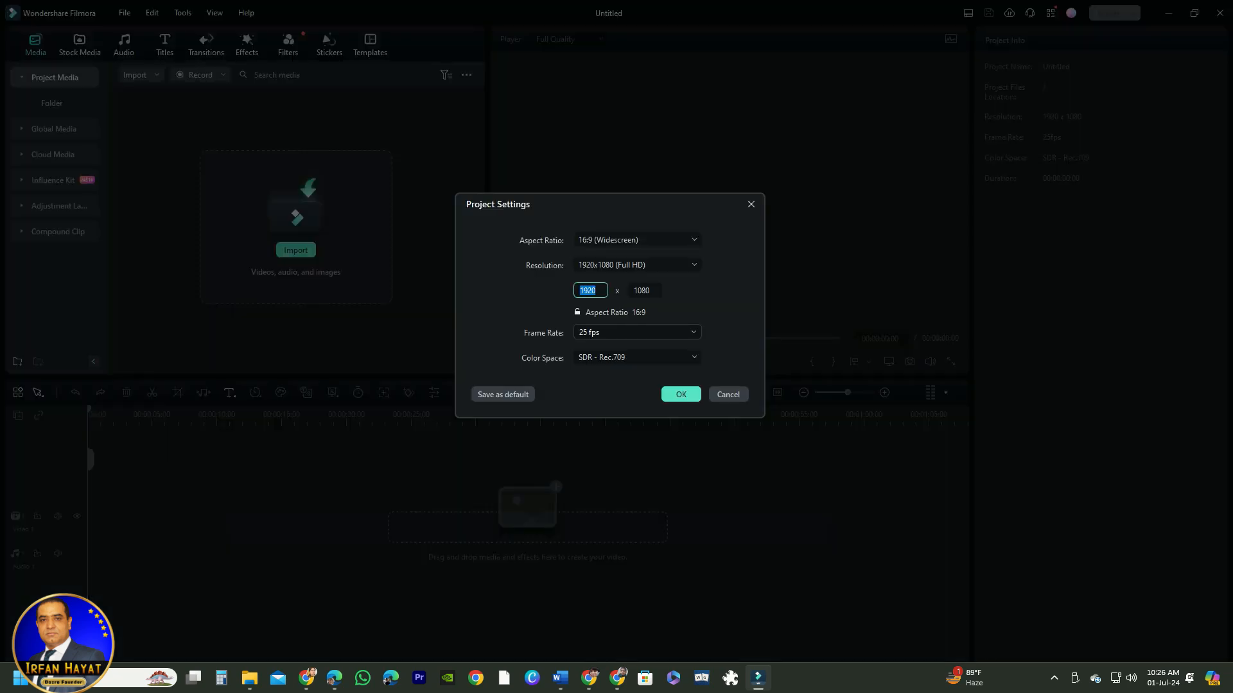
pyautogui.write('16')
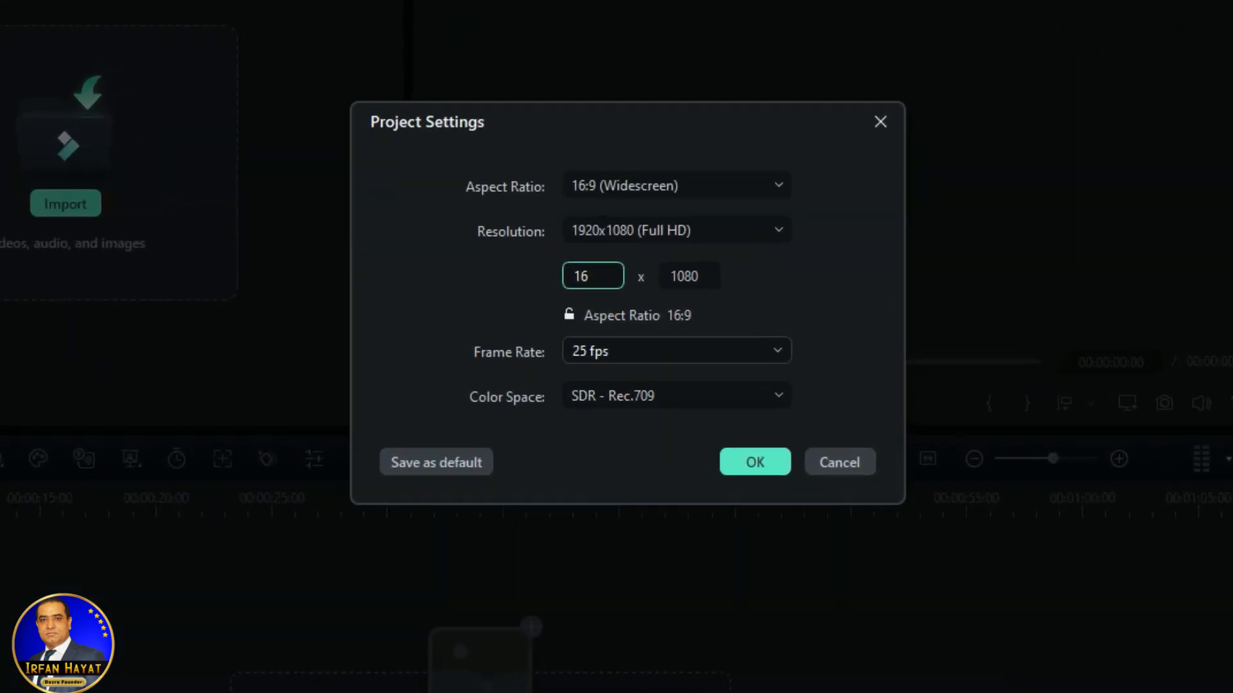
pyautogui.write('40')
pyautogui.click(690, 276)
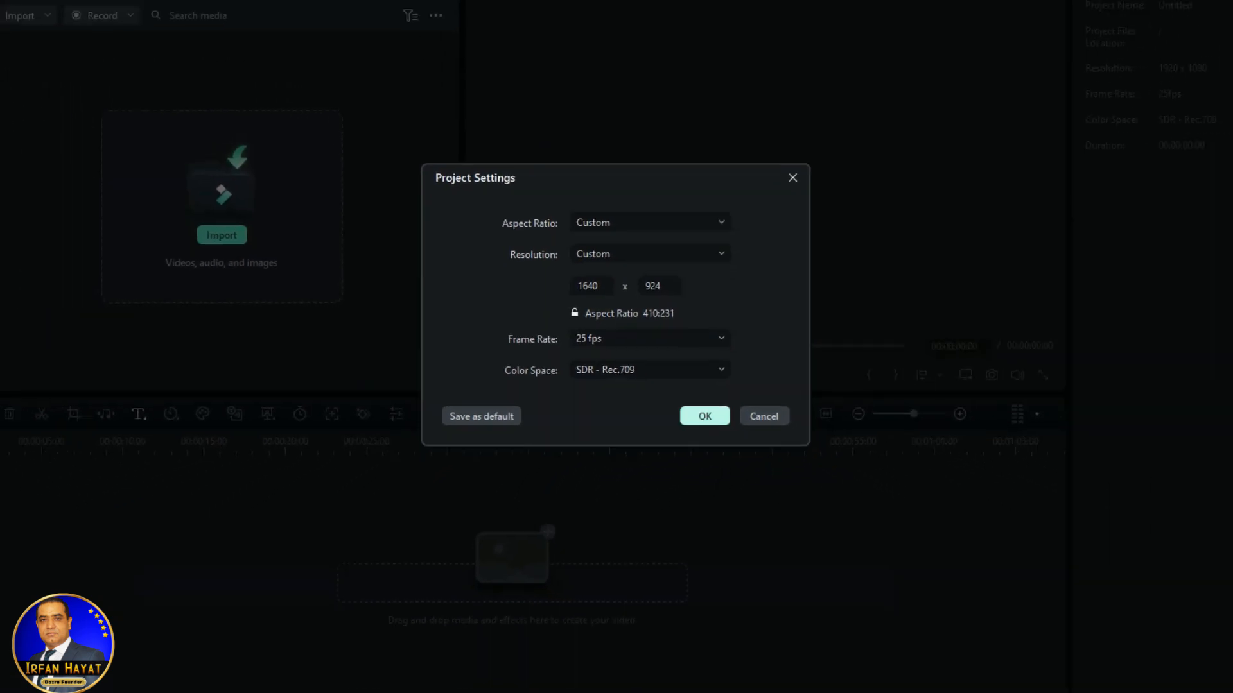
pyautogui.press('Return')
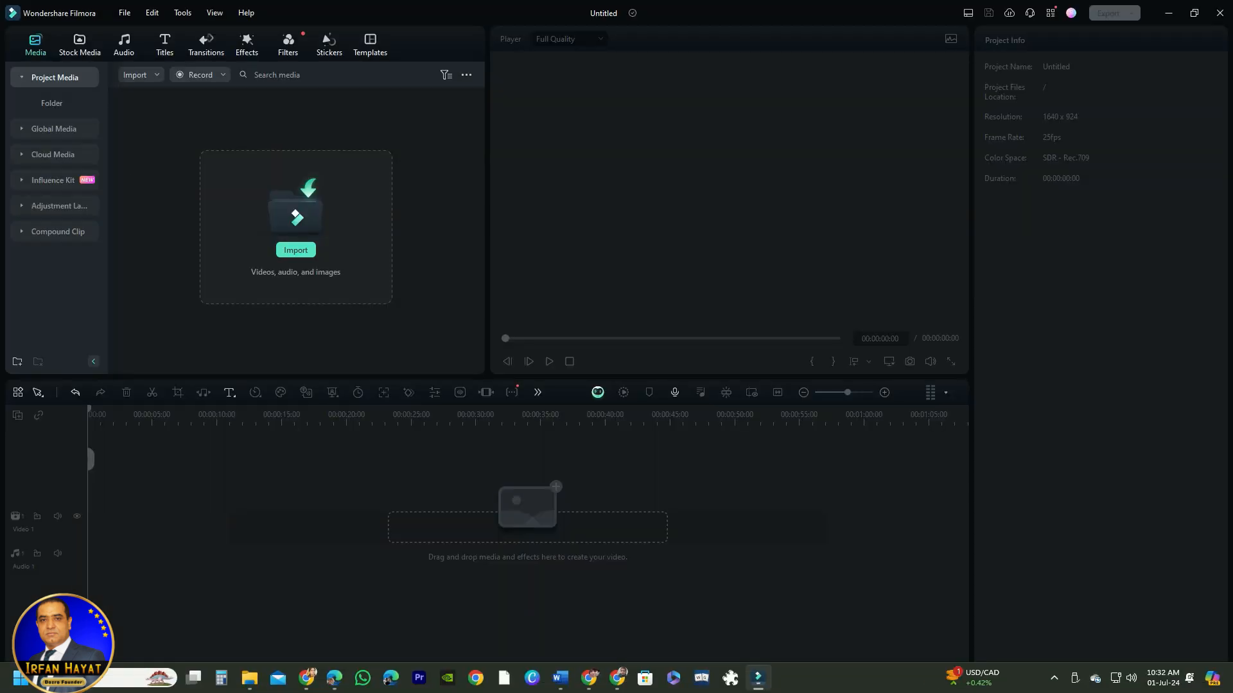
# - Search the stock media for "gradient", place Gradient 4 at the start of Video 1 and extend the clip to about 16 seconds
pyautogui.click(141, 76)
pyautogui.click(80, 45)
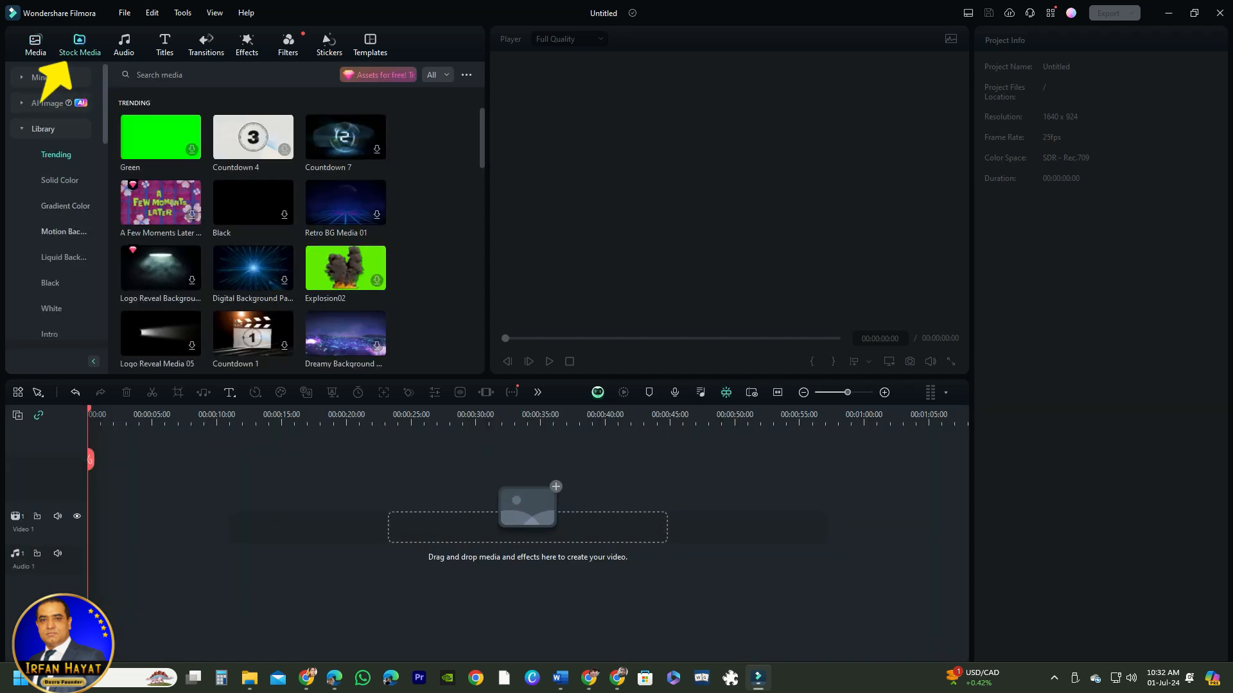
pyautogui.scroll(-5, 254, 232)
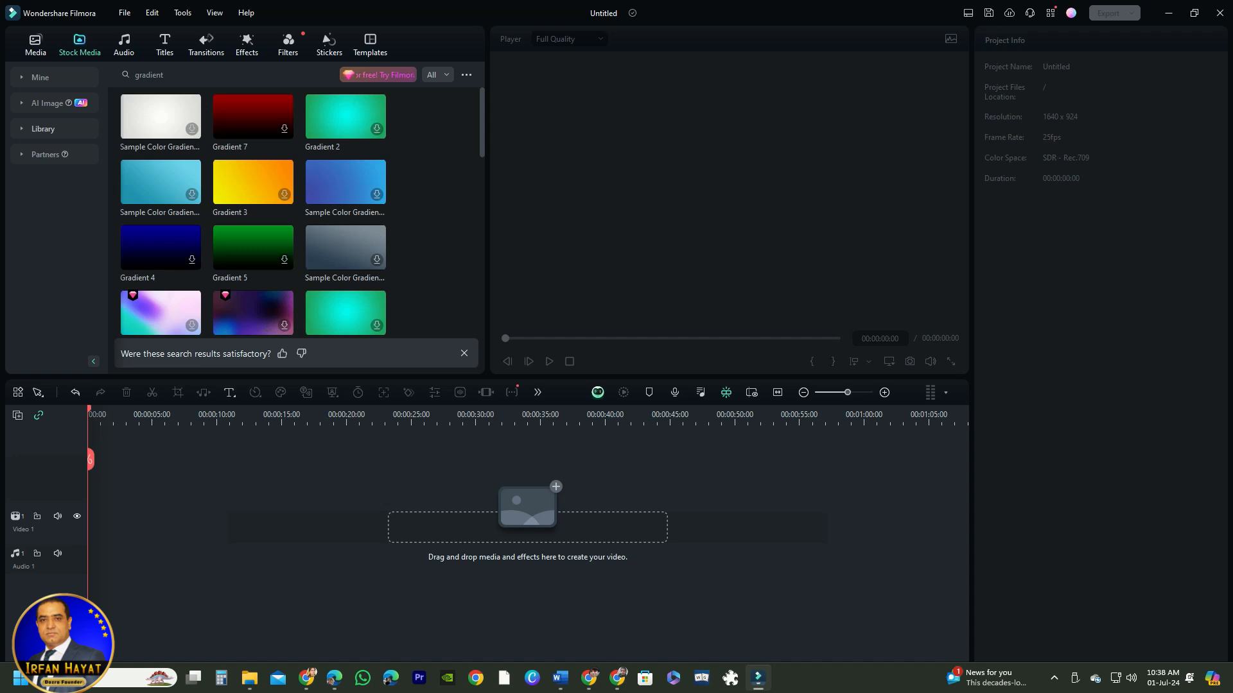
pyautogui.scroll(-3, 254, 218)
pyautogui.scroll(2, 253, 212)
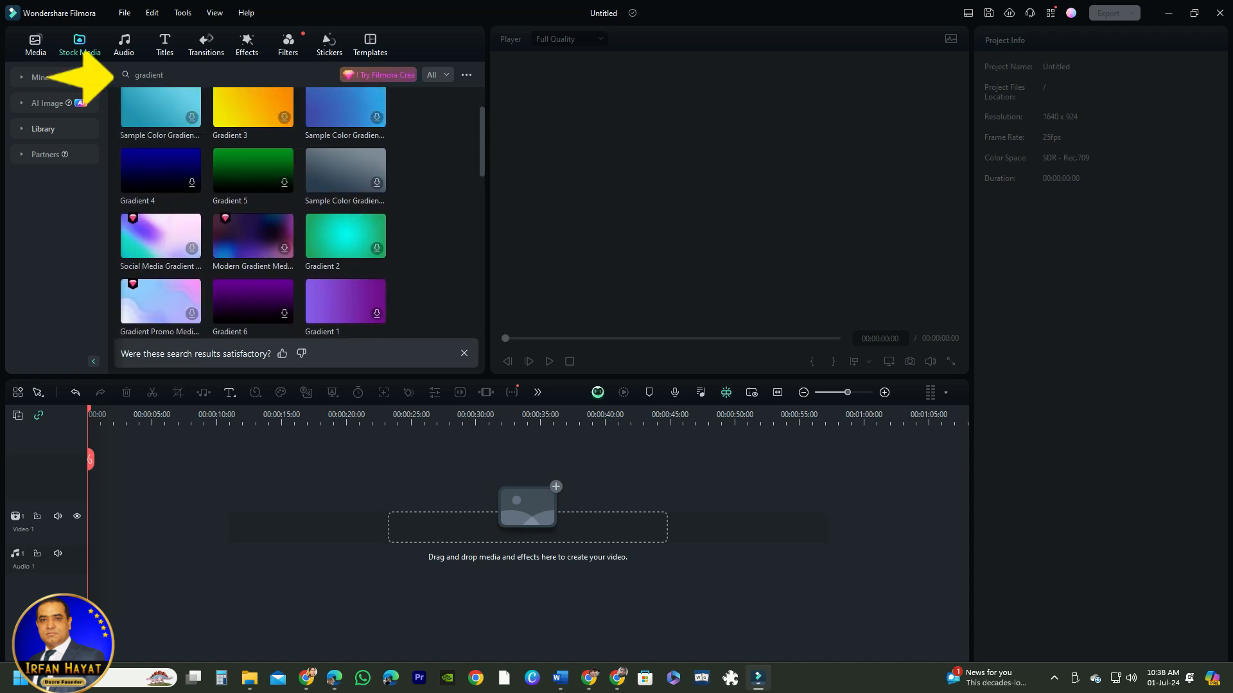
pyautogui.scroll(-2, 254, 212)
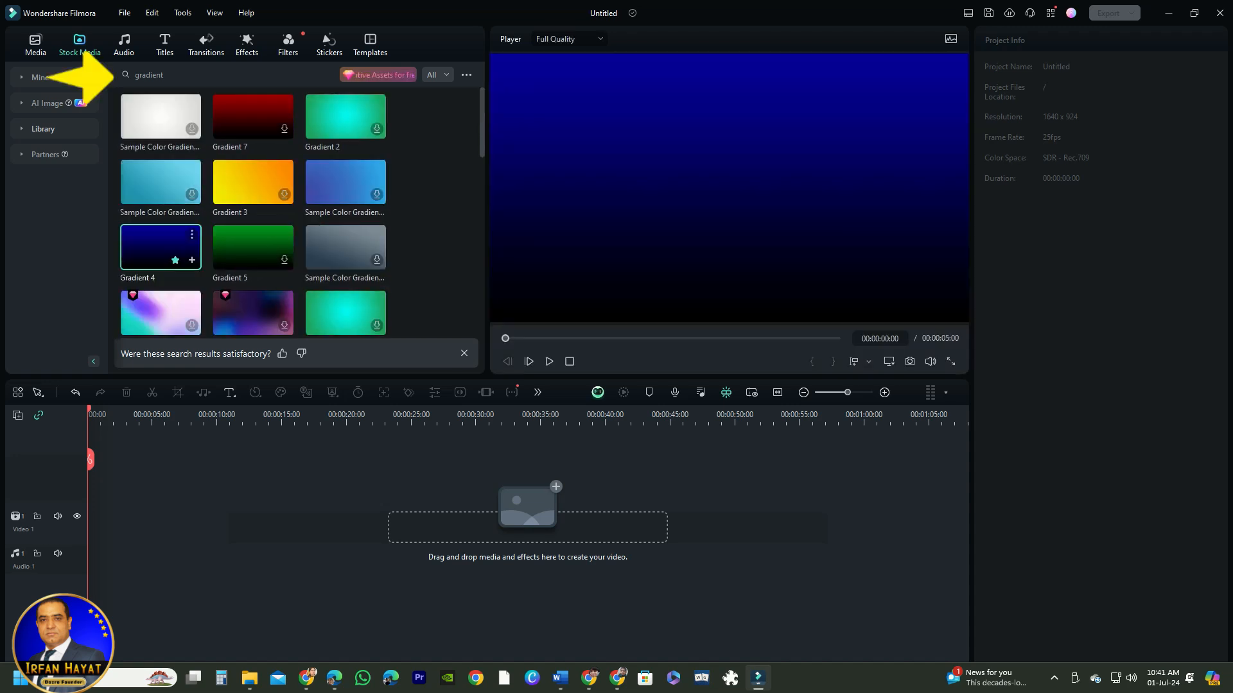
pyautogui.moveTo(160, 248); pyautogui.dragTo(120, 523)
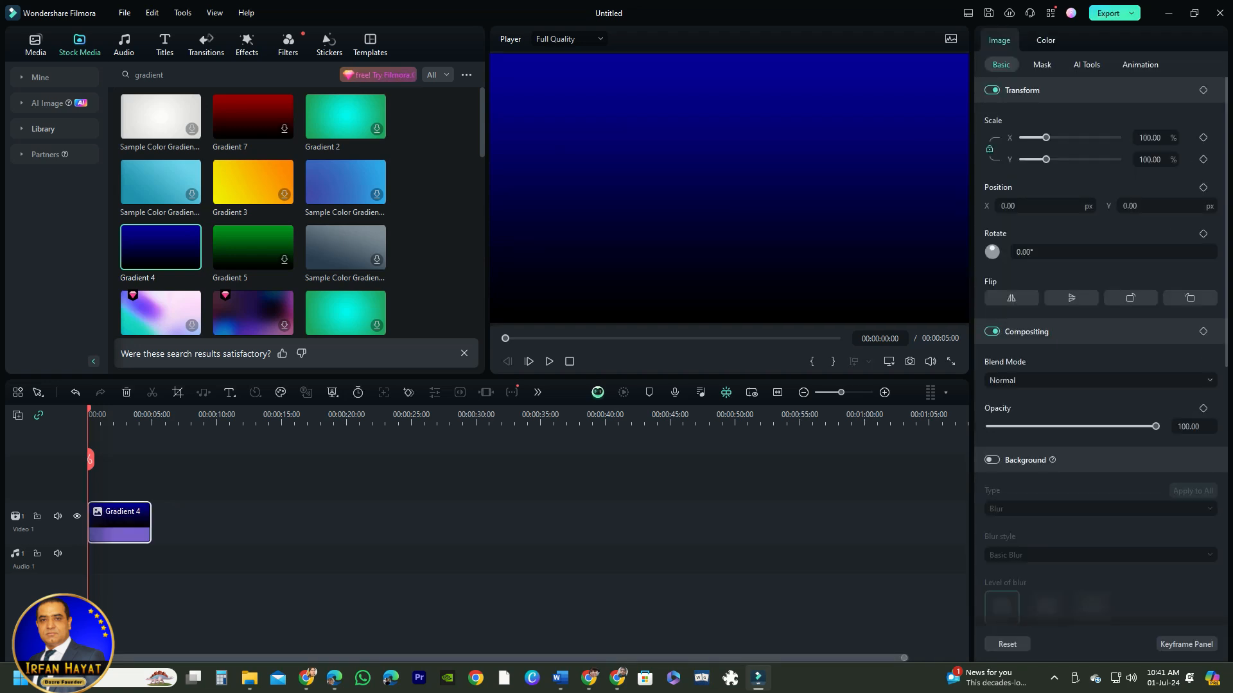
pyautogui.moveTo(151, 523); pyautogui.dragTo(302, 523)
# - Add a quick text title reading "BRAND NAME" centred in the upper part of the cover, at Y about 222 px
pyautogui.moveTo(230, 393)
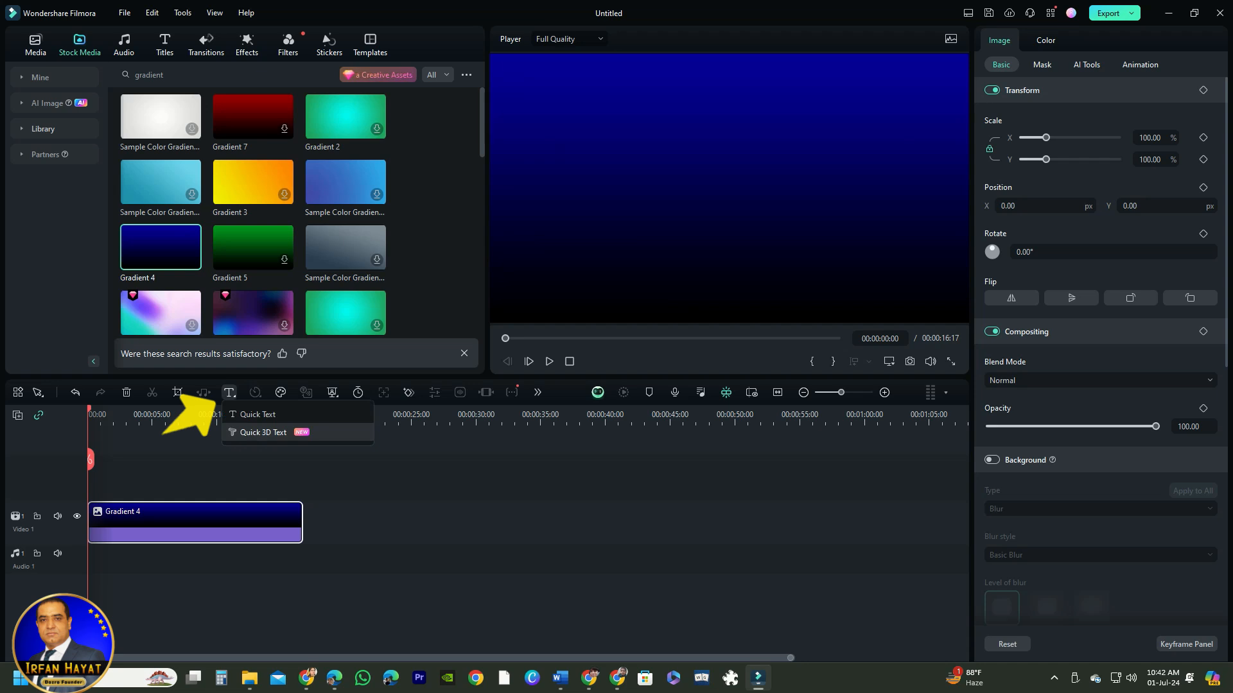
pyautogui.click(257, 415)
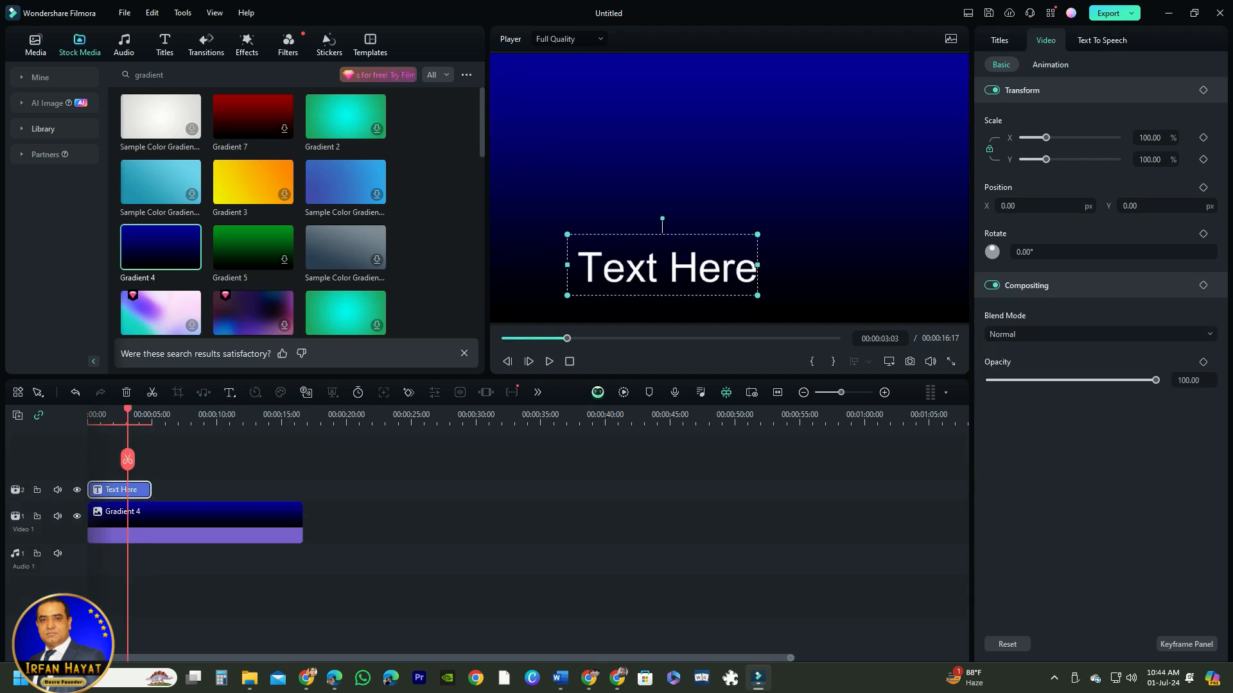
pyautogui.moveTo(636, 257); pyautogui.dragTo(730, 124)
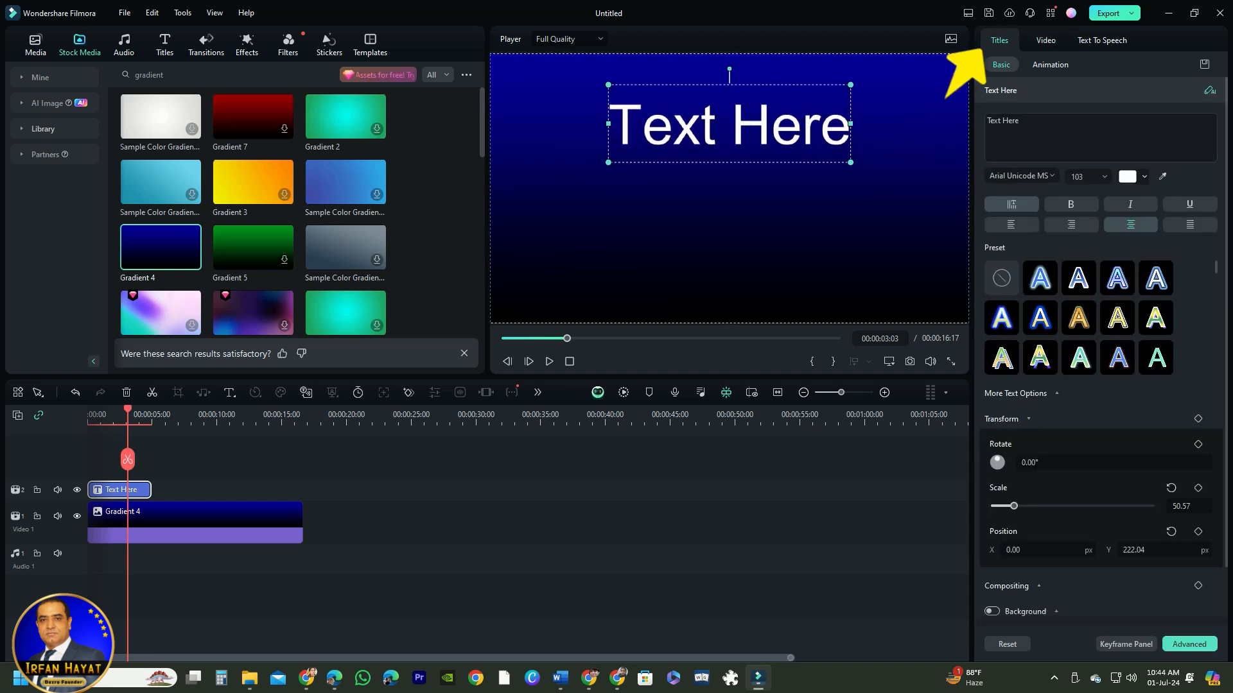
pyautogui.moveTo(1020, 121); pyautogui.dragTo(986, 120)
pyautogui.write('BRAN')
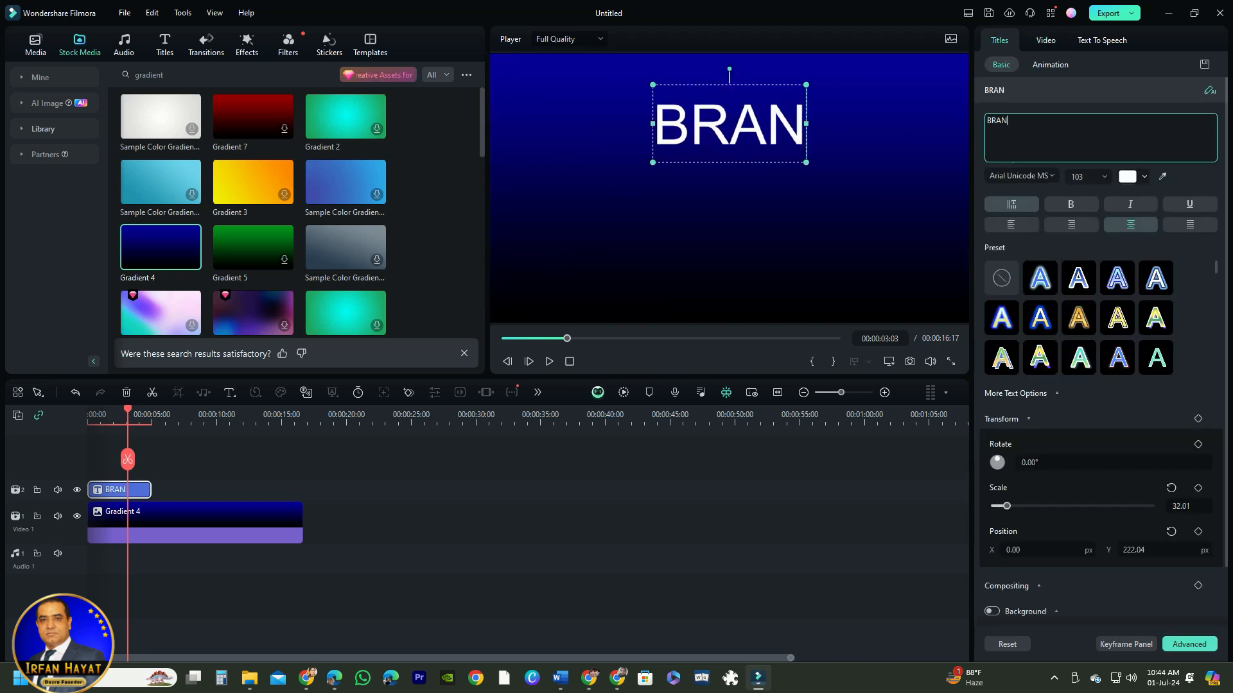
pyautogui.write('D NAME')
# - Set the title's font to Barlow Bold and apply the multicolour preset with a white outline
pyautogui.click(1021, 175)
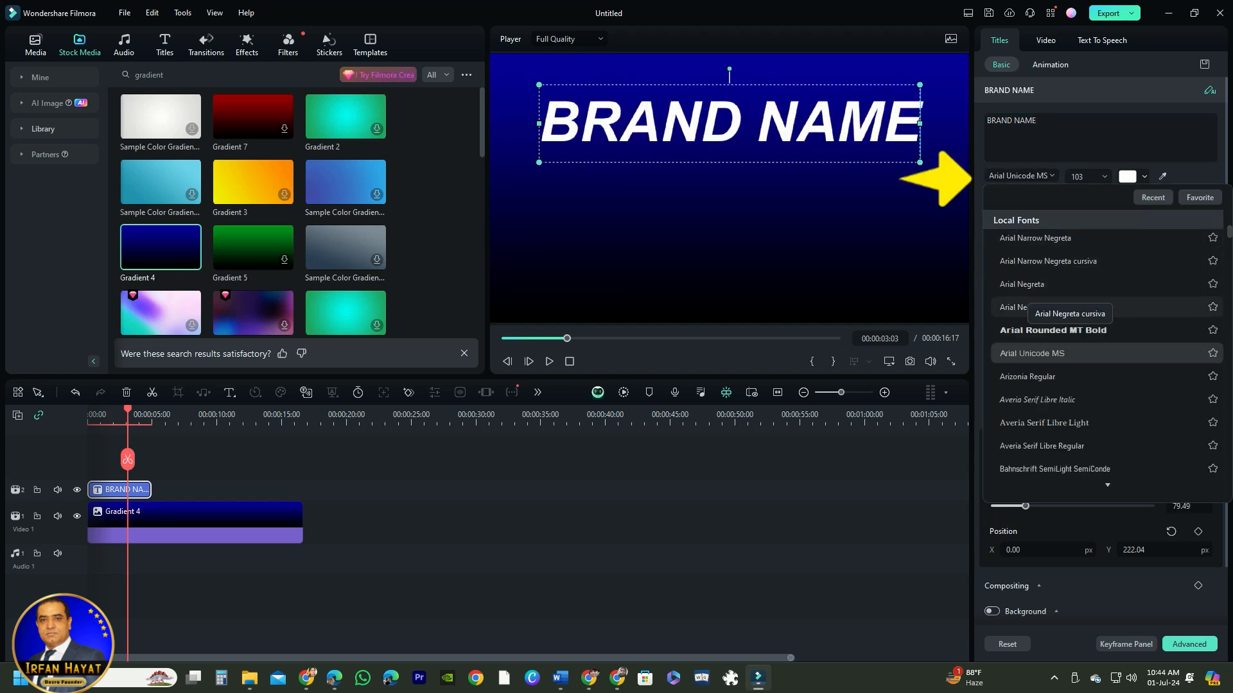
pyautogui.scroll(-3, 1040, 308)
pyautogui.click(1043, 431)
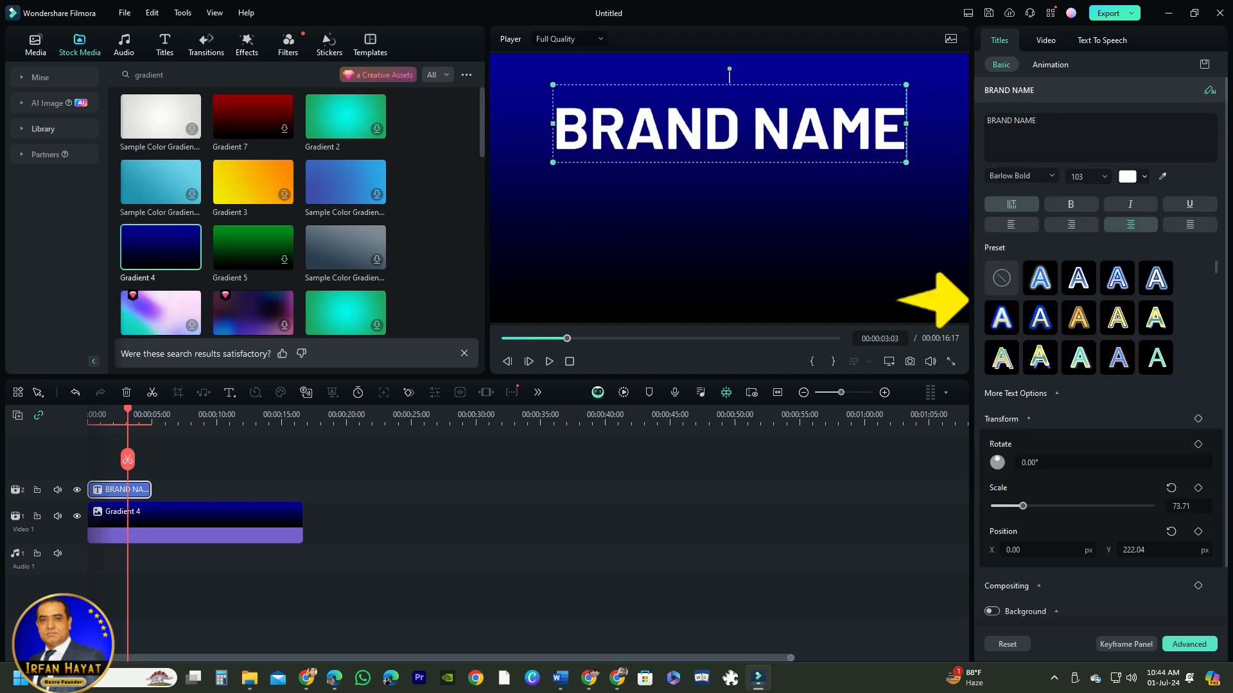
pyautogui.click(1079, 318)
pyautogui.click(1117, 358)
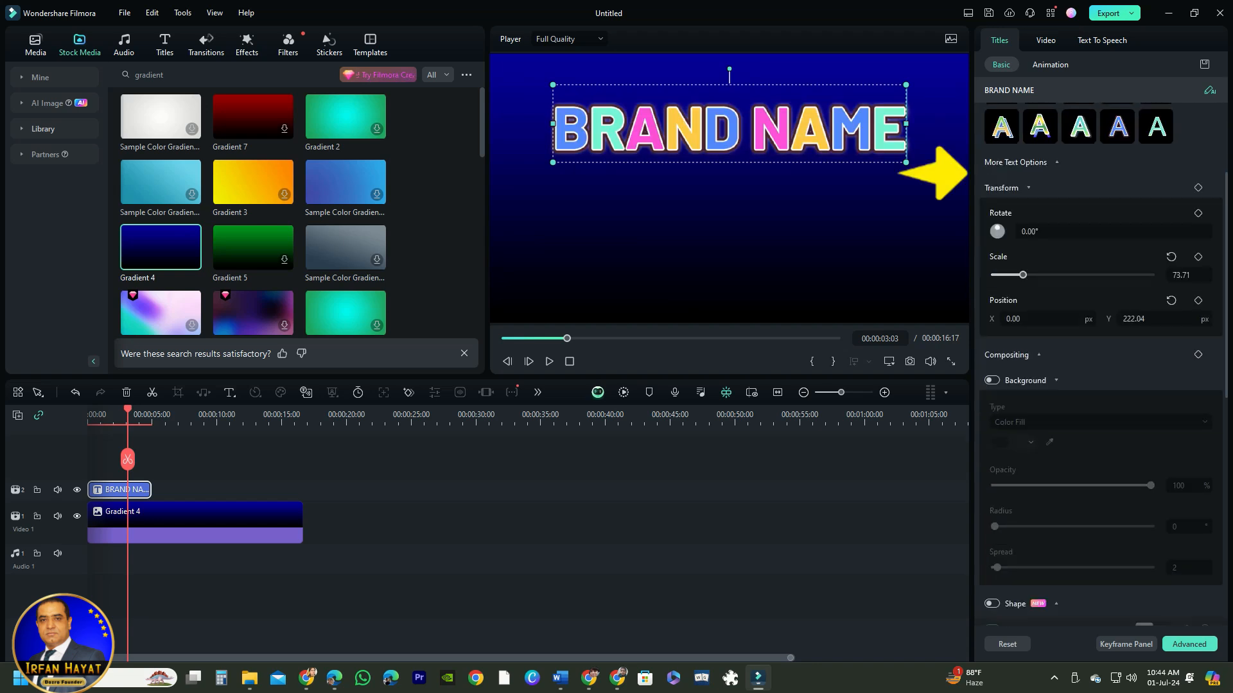
# - Enable a curved text shape for the BRAND NAME title and reshape its curve guide on the canvas
pyautogui.scroll(-3, 1101, 366)
pyautogui.scroll(-5, 966, 223)
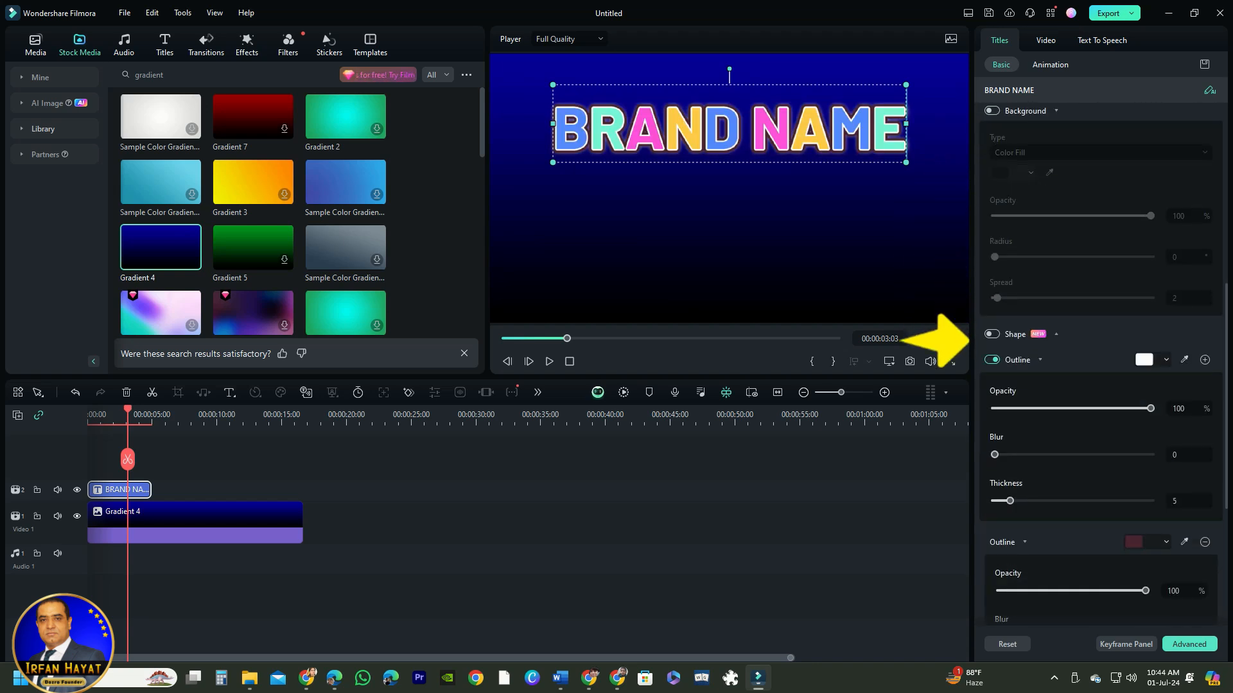
pyautogui.scroll(-3, 1100, 360)
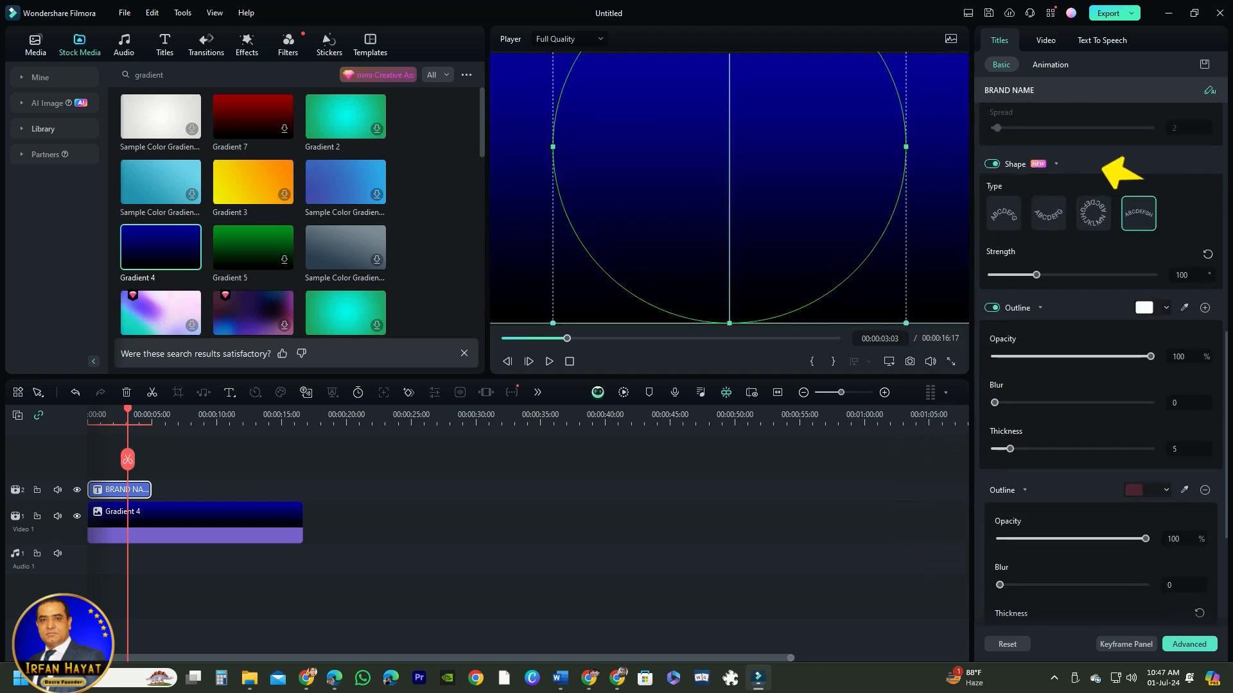
pyautogui.moveTo(729, 323); pyautogui.dragTo(730, 147)
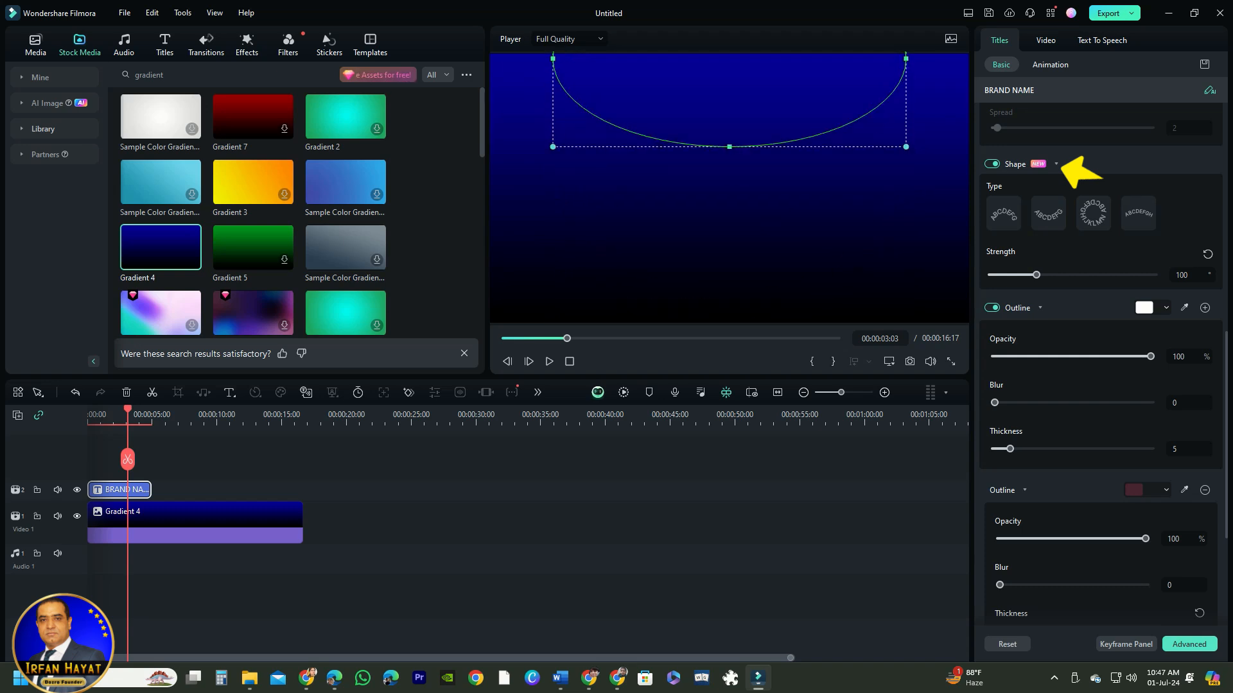
pyautogui.moveTo(729, 58); pyautogui.dragTo(729, 206)
pyautogui.moveTo(906, 294); pyautogui.dragTo(709, 274)
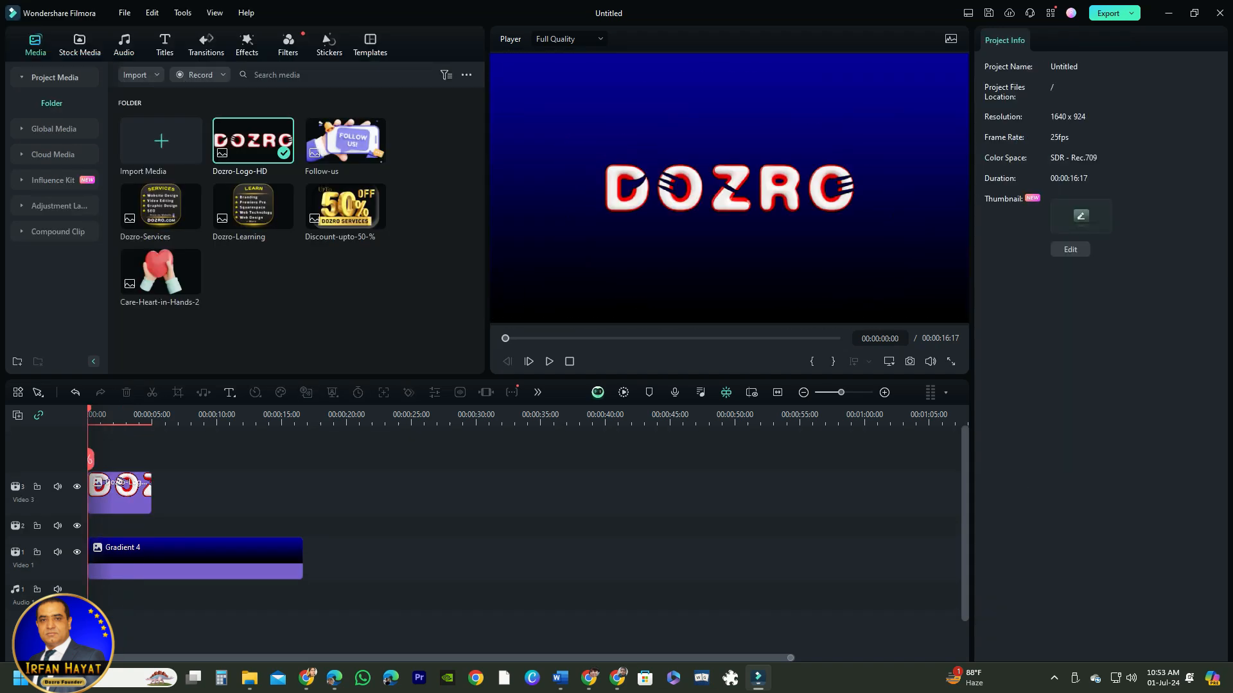
# - Move the DOZRO logo up to the top centre of the cover, at Y about 339 px
pyautogui.click(120, 483)
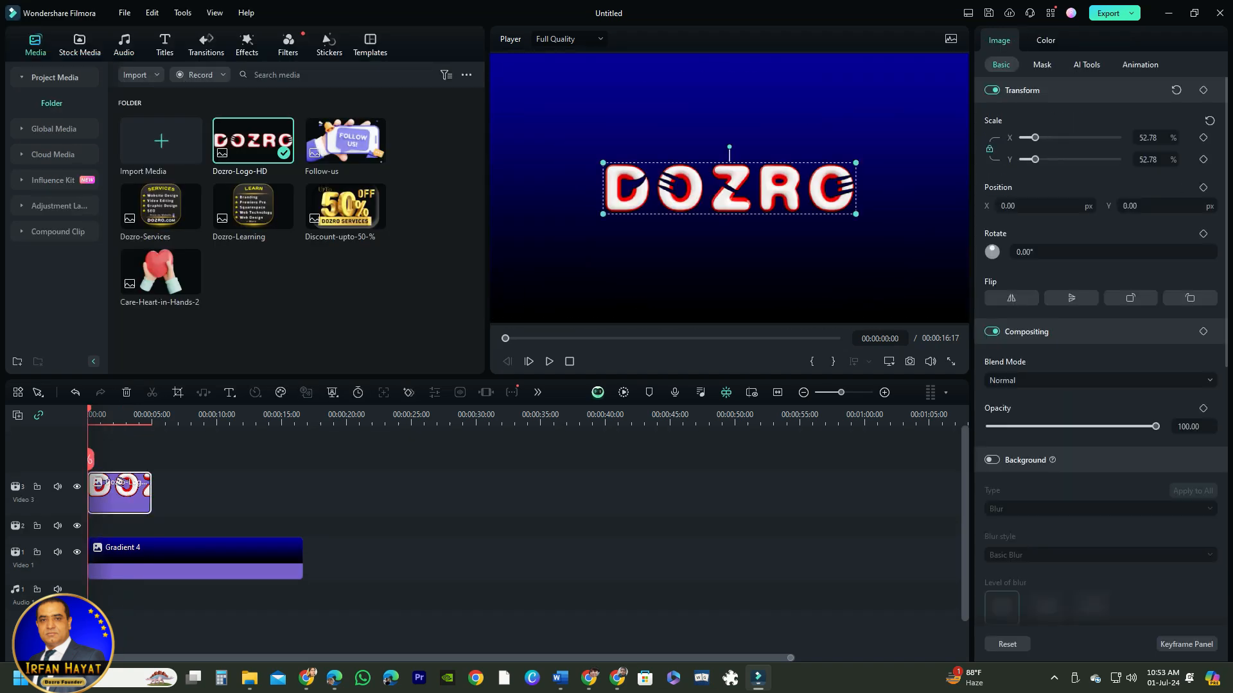
pyautogui.moveTo(729, 188); pyautogui.dragTo(729, 106)
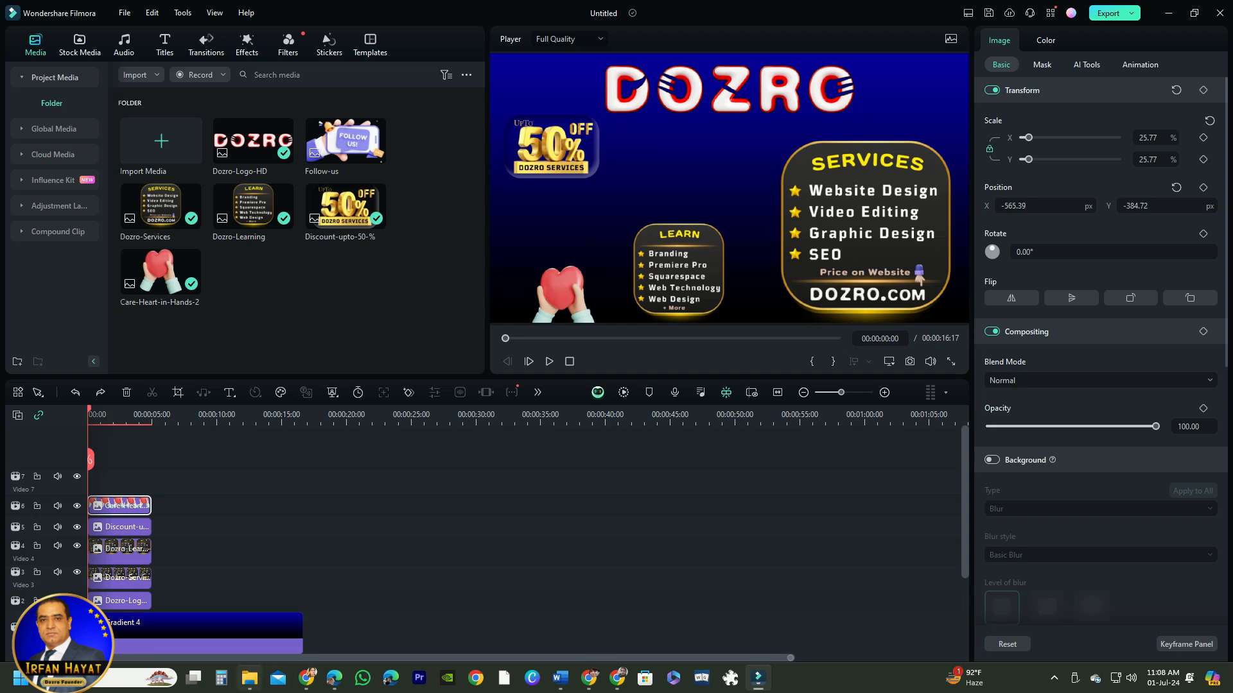
# - Import the Facebook cover safe area template from the Temporary folder and place it at the start of the Video 7 track
pyautogui.click(249, 678)
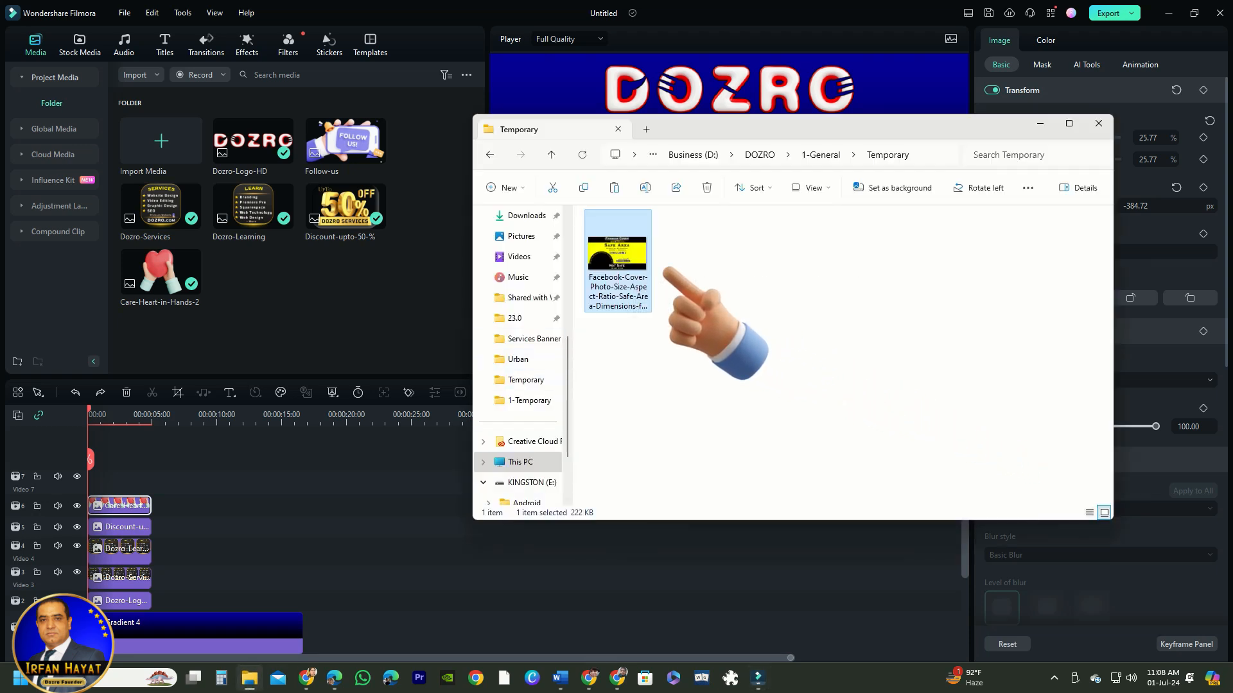
pyautogui.moveTo(618, 263); pyautogui.dragTo(270, 318)
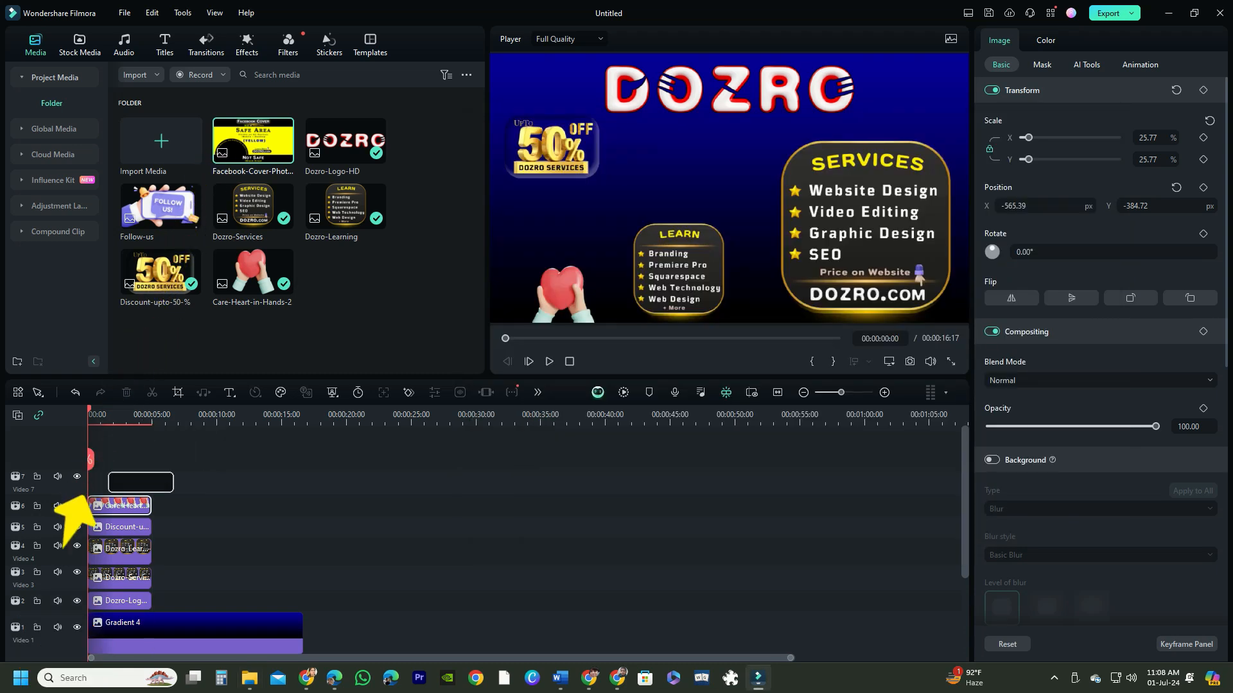
pyautogui.moveTo(111, 482); pyautogui.dragTo(92, 483)
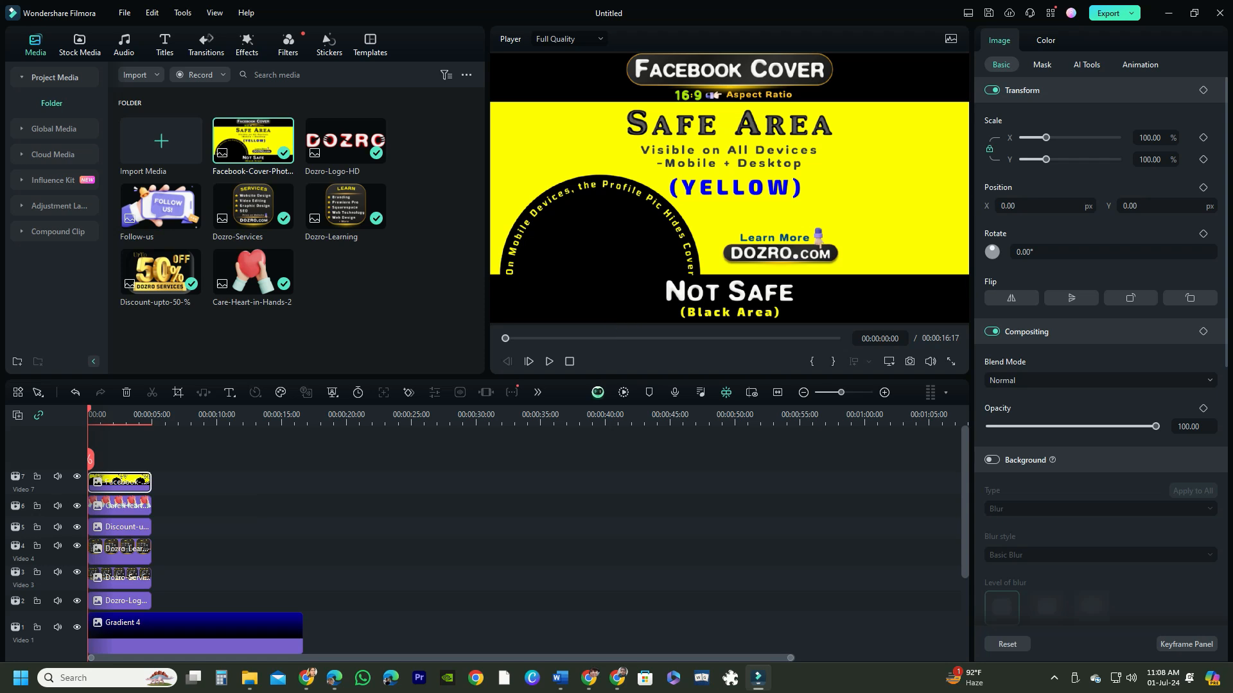
# - Shift all clips above the gradient up one track and move the safe area template directly above the gradient, beneath the other graphics
pyautogui.moveTo(161, 473); pyautogui.dragTo(129, 605)
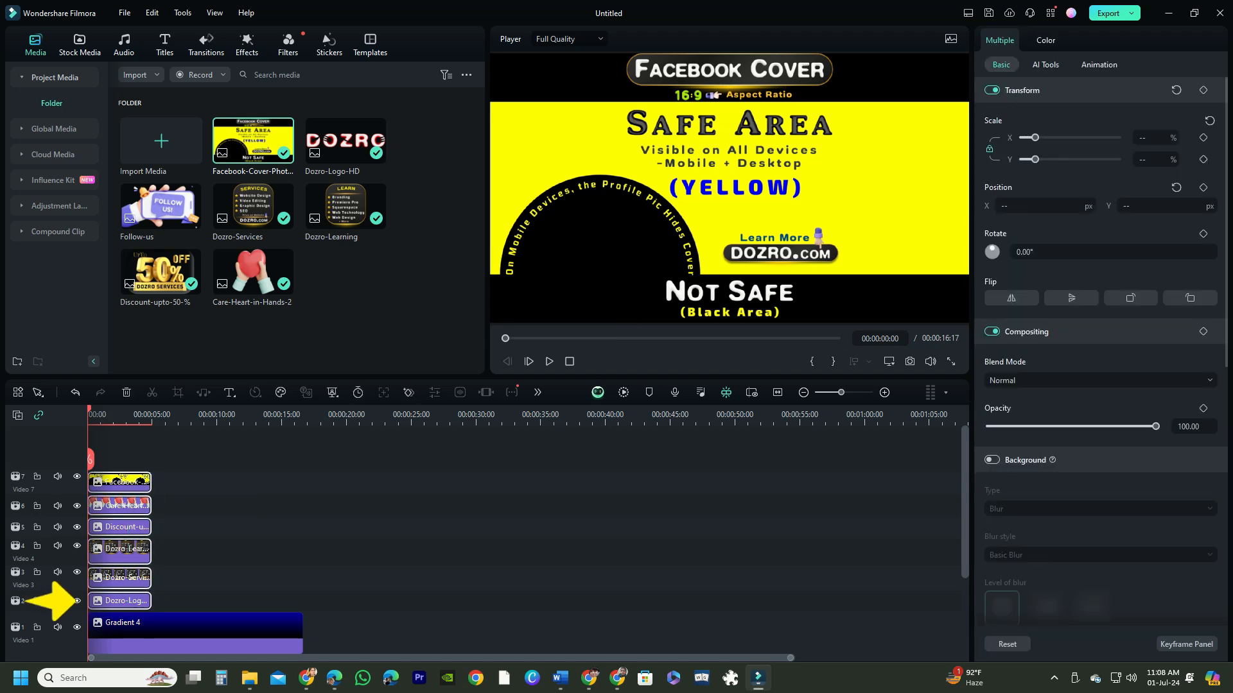
pyautogui.moveTo(123, 551); pyautogui.dragTo(124, 535)
pyautogui.moveTo(112, 456); pyautogui.dragTo(112, 614)
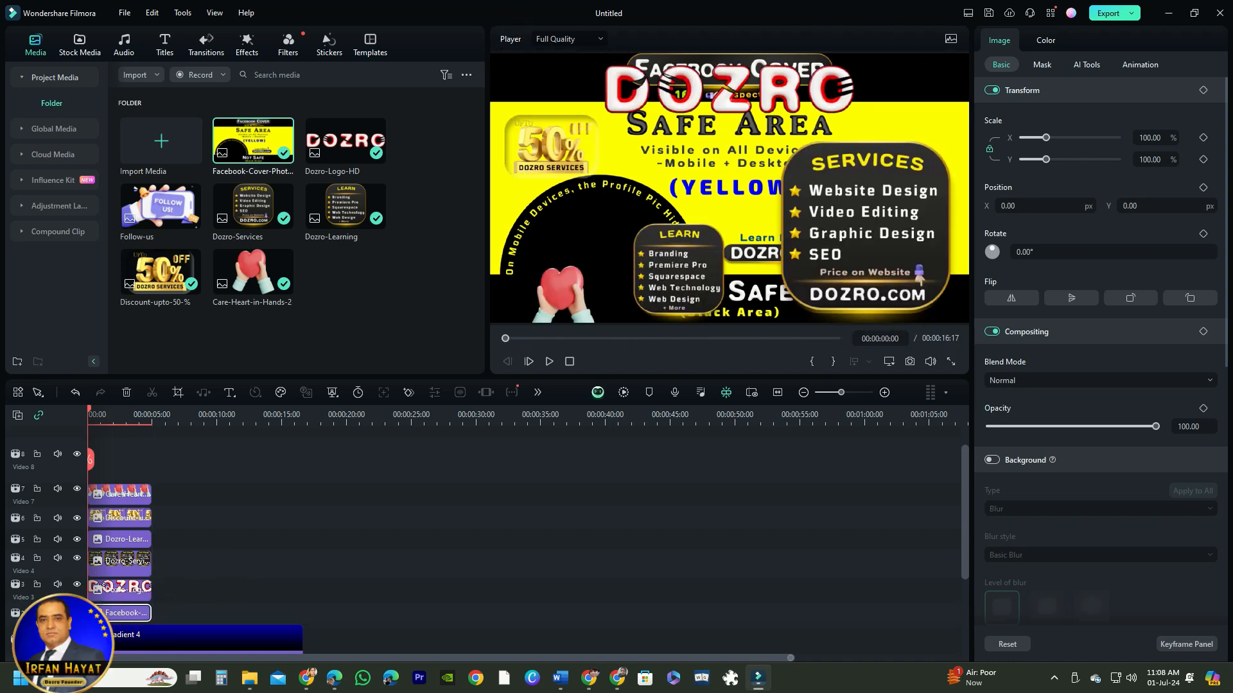
# - Move the DOZRO logo down into the yellow safe area at about X 33, Y 204 px, and raise the LEARN panel beside the SERVICES panel
pyautogui.click(121, 565)
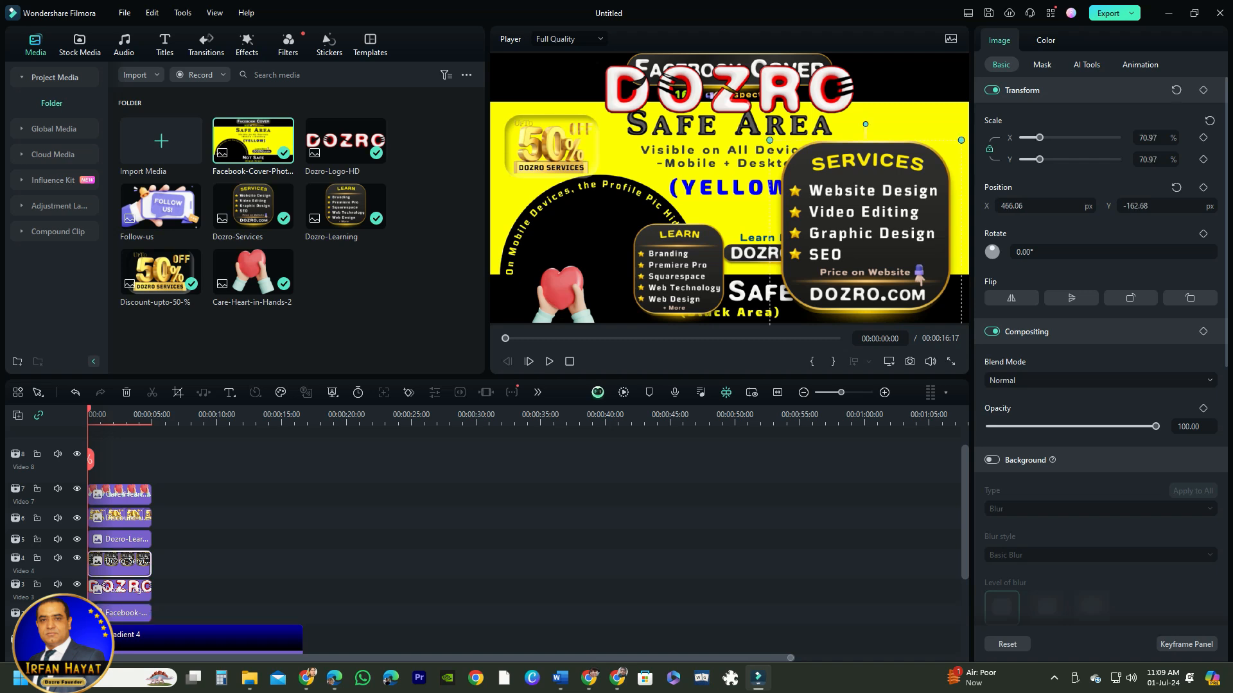
pyautogui.click(729, 90)
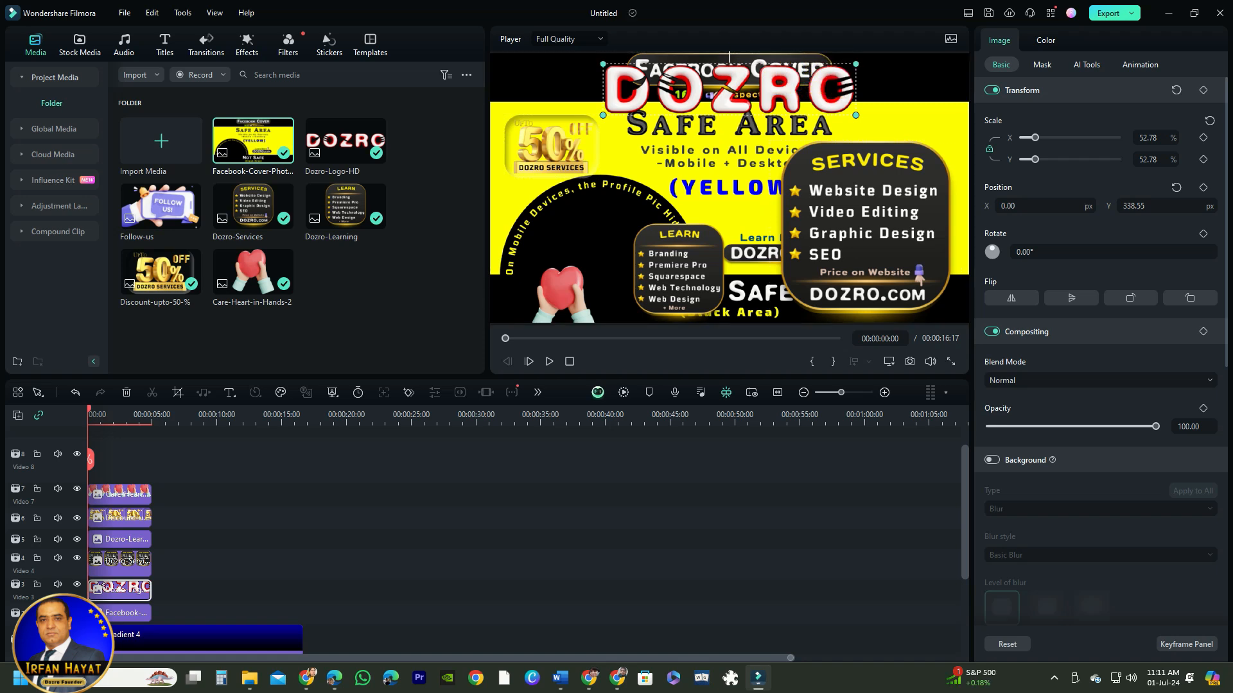
pyautogui.moveTo(761, 104); pyautogui.dragTo(771, 142)
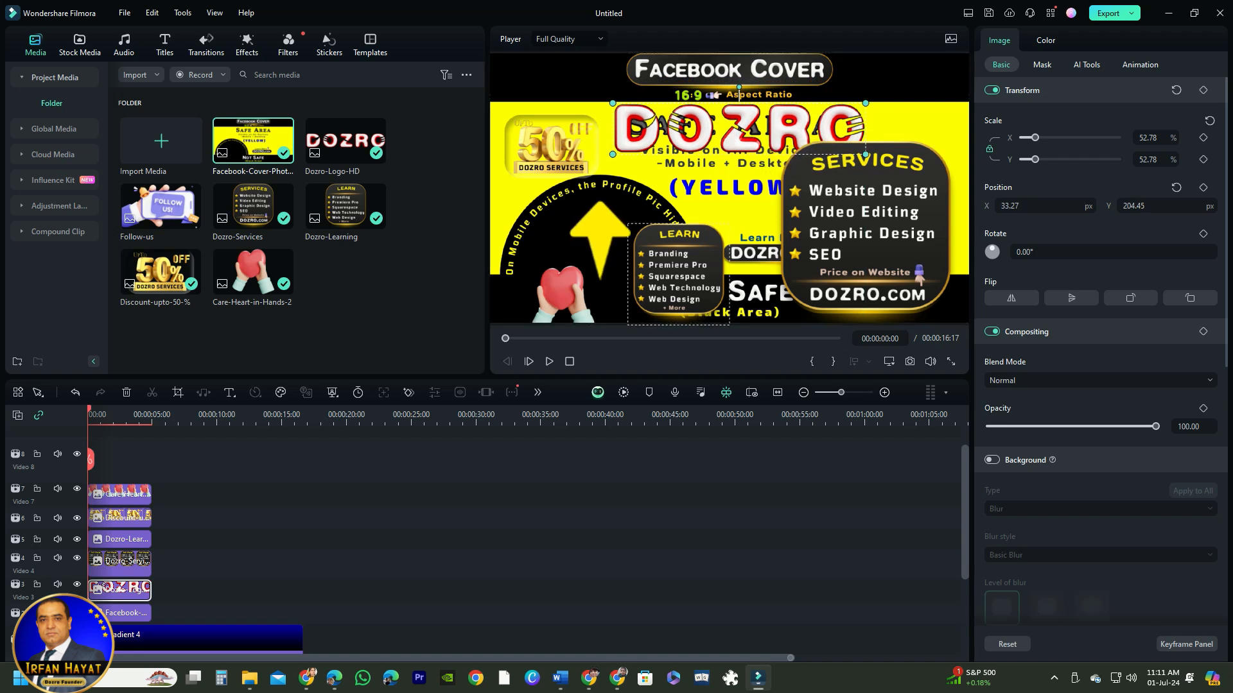
pyautogui.moveTo(678, 276); pyautogui.dragTo(740, 232)
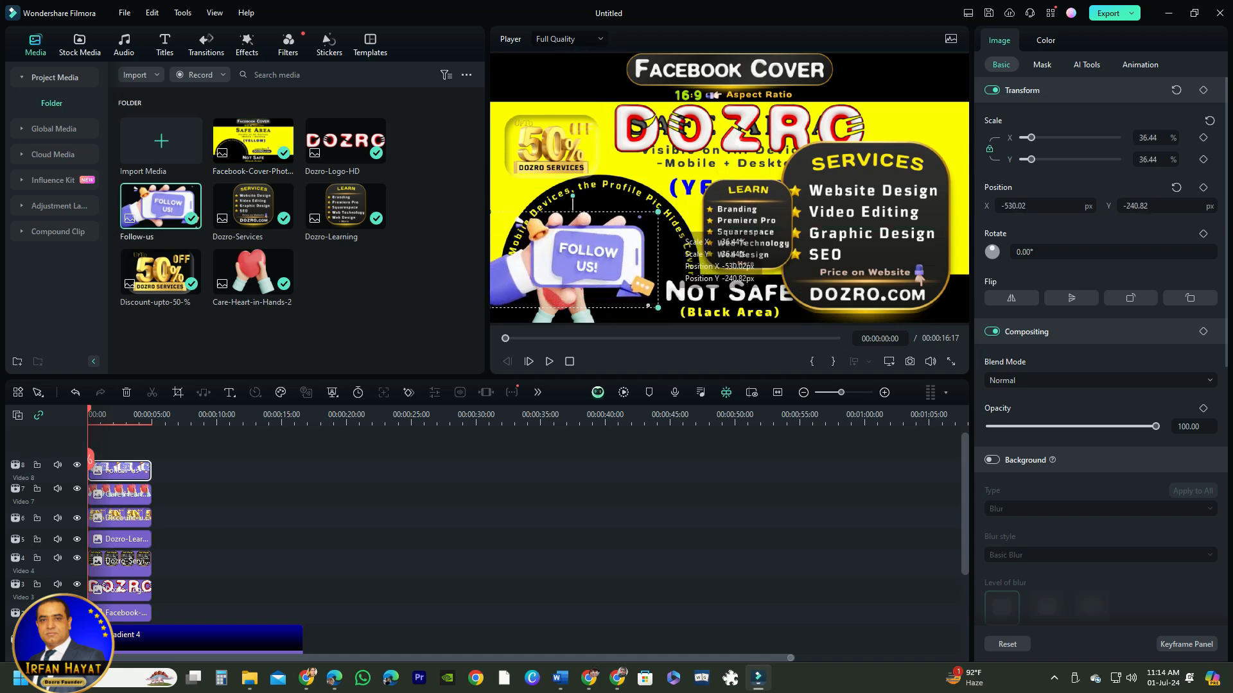
# - Enlarge the FOLLOW US graphic to about 40%, then shrink the heart-in-hands graphic to about 14% and place it near X -412, Y -418 px
pyautogui.moveTo(648, 305); pyautogui.dragTo(670, 306)
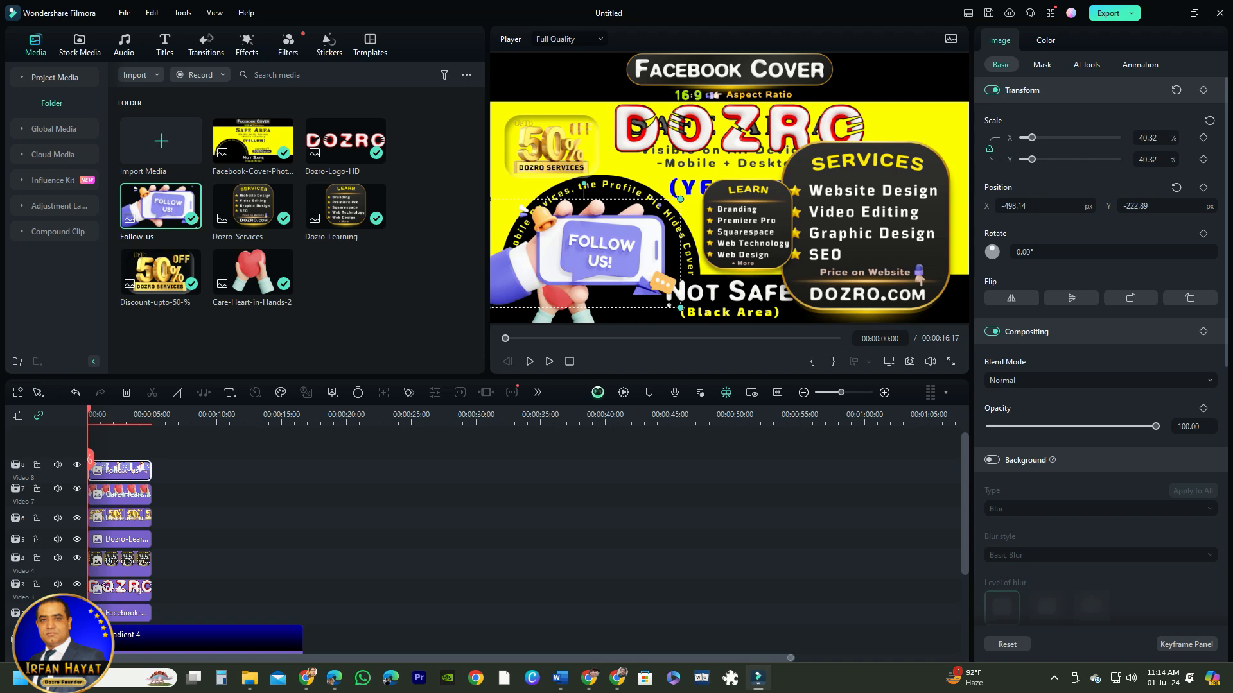
pyautogui.click(565, 314)
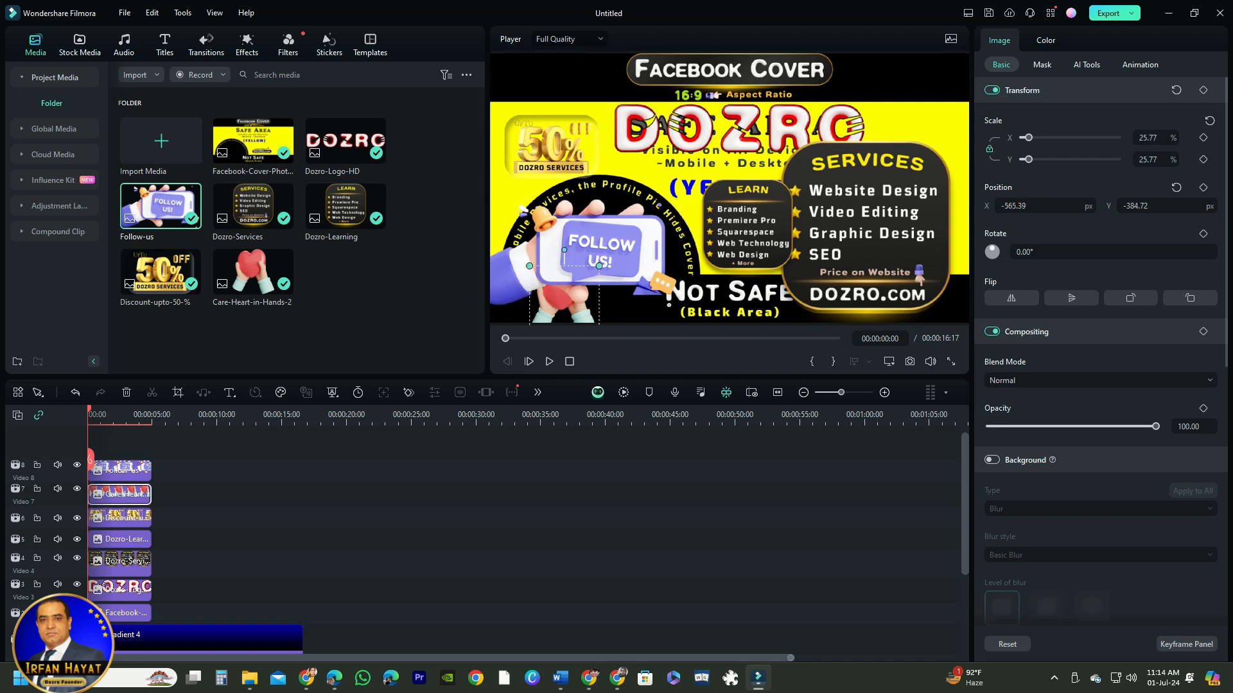
pyautogui.moveTo(529, 266); pyautogui.dragTo(561, 296)
pyautogui.moveTo(580, 311); pyautogui.dragTo(610, 307)
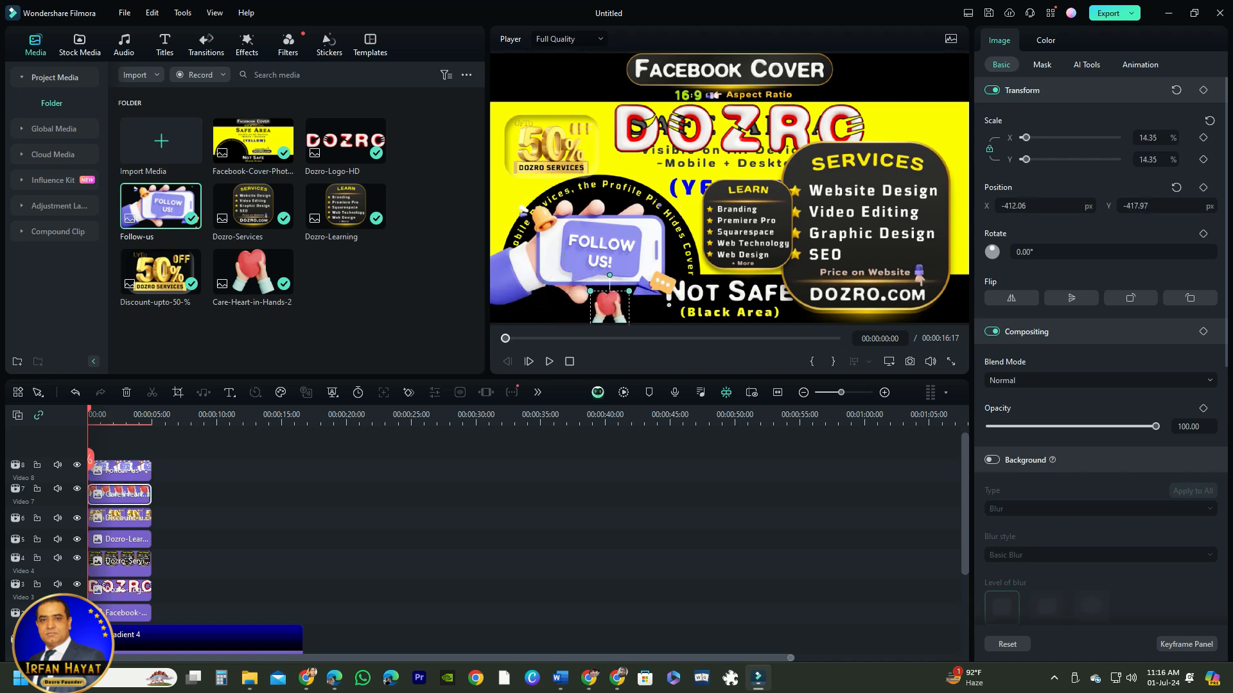
# - Scale down the SERVICES panel and place it near the right edge of the cover, inside the yellow safe area
pyautogui.click(841, 306)
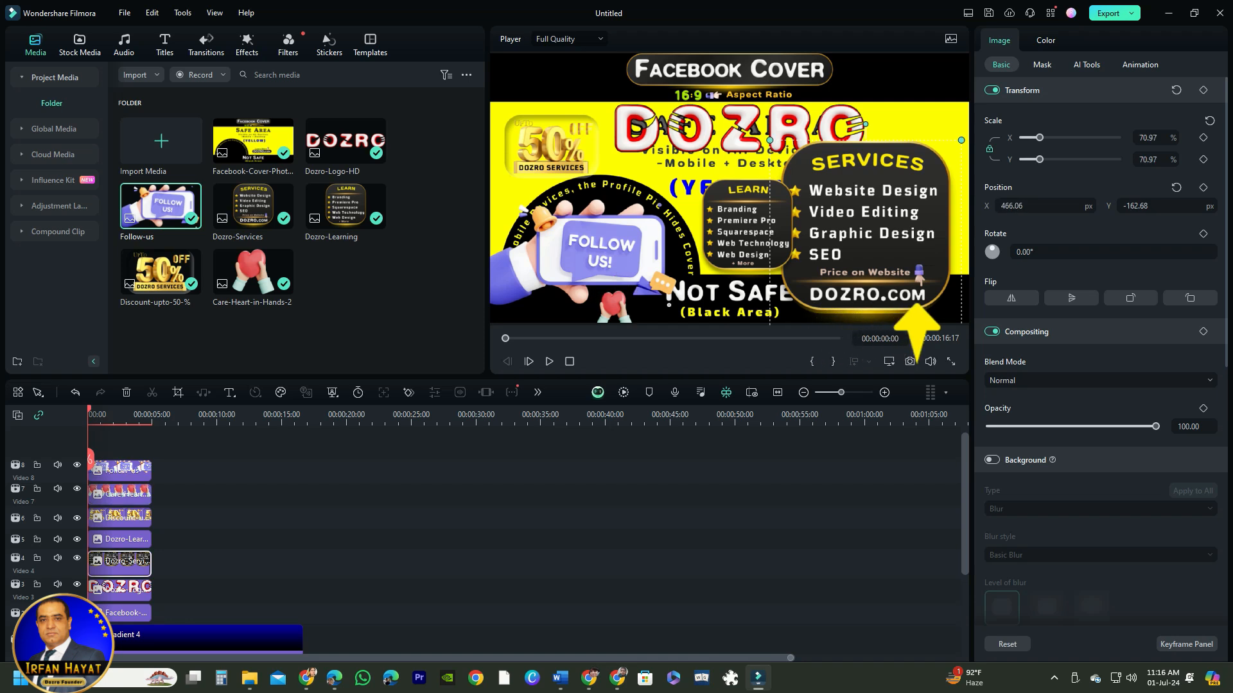
pyautogui.moveTo(961, 140); pyautogui.dragTo(912, 189)
pyautogui.moveTo(886, 269); pyautogui.dragTo(943, 218)
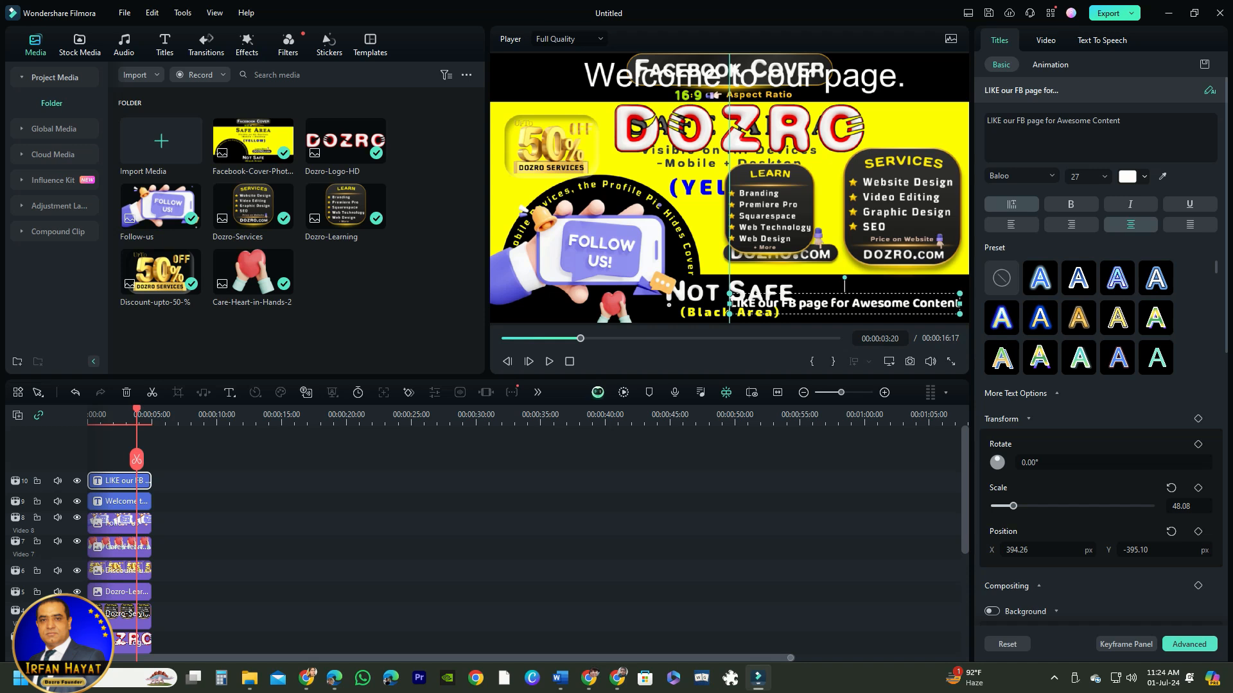
# - Adjust the size of the "LIKE our FB page for Awesome Content" title at the cover's lower right
pyautogui.moveTo(729, 294); pyautogui.dragTo(745, 295)
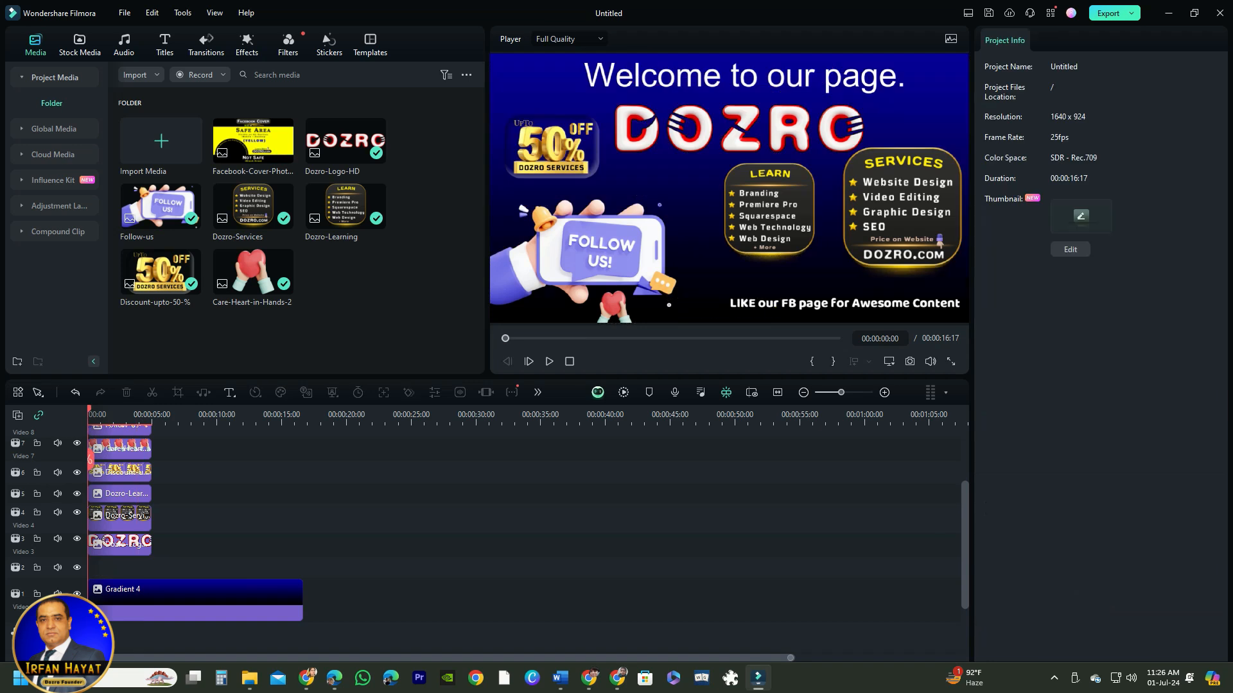
# - Start a snapshot of the finished cover at the first frame and open the choice of snapshot format
pyautogui.click(192, 597)
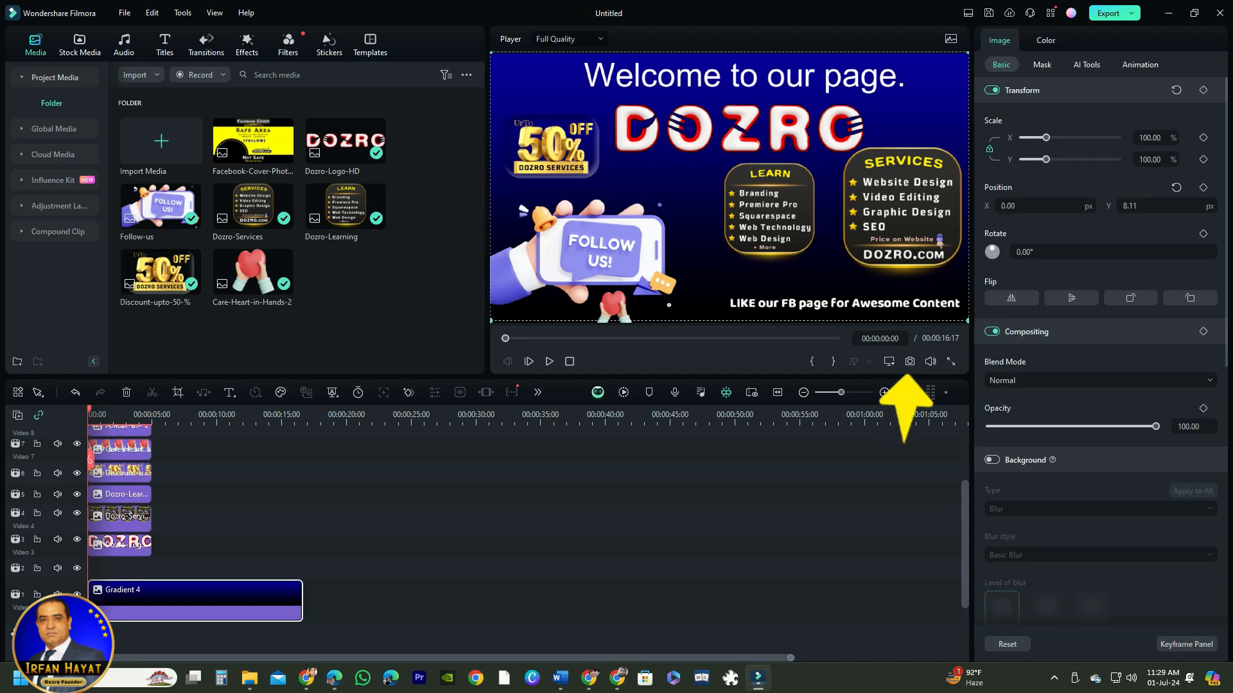
pyautogui.click(910, 361)
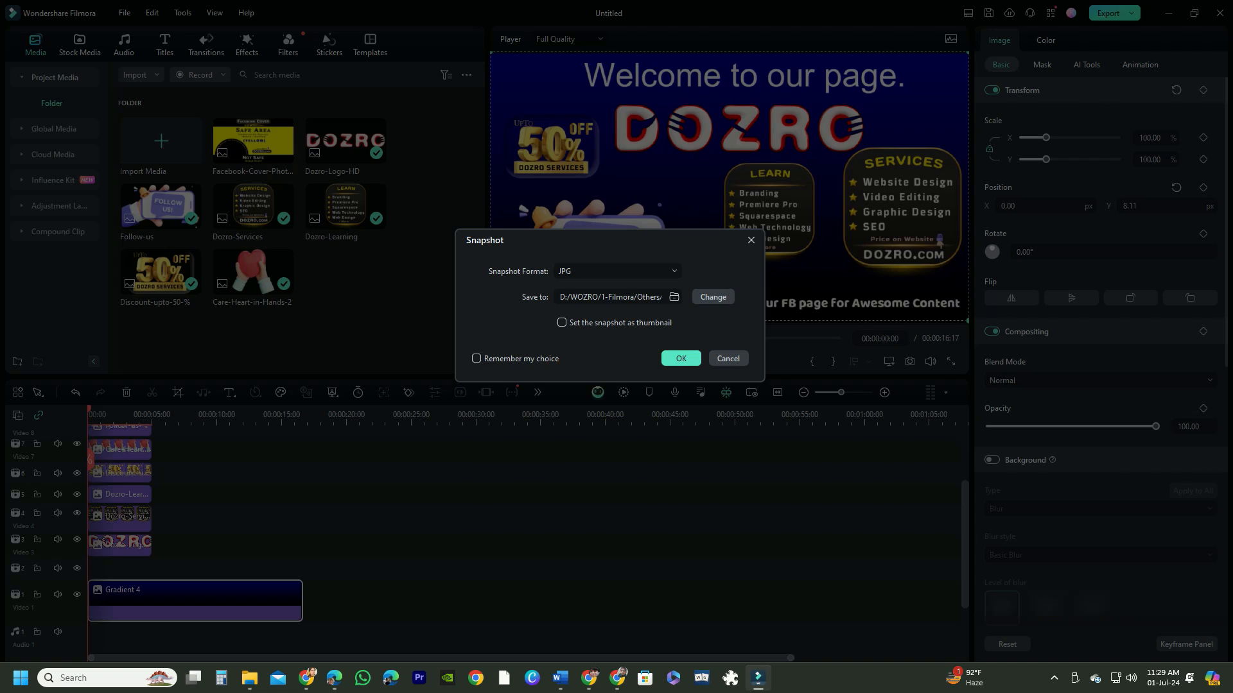
pyautogui.click(618, 272)
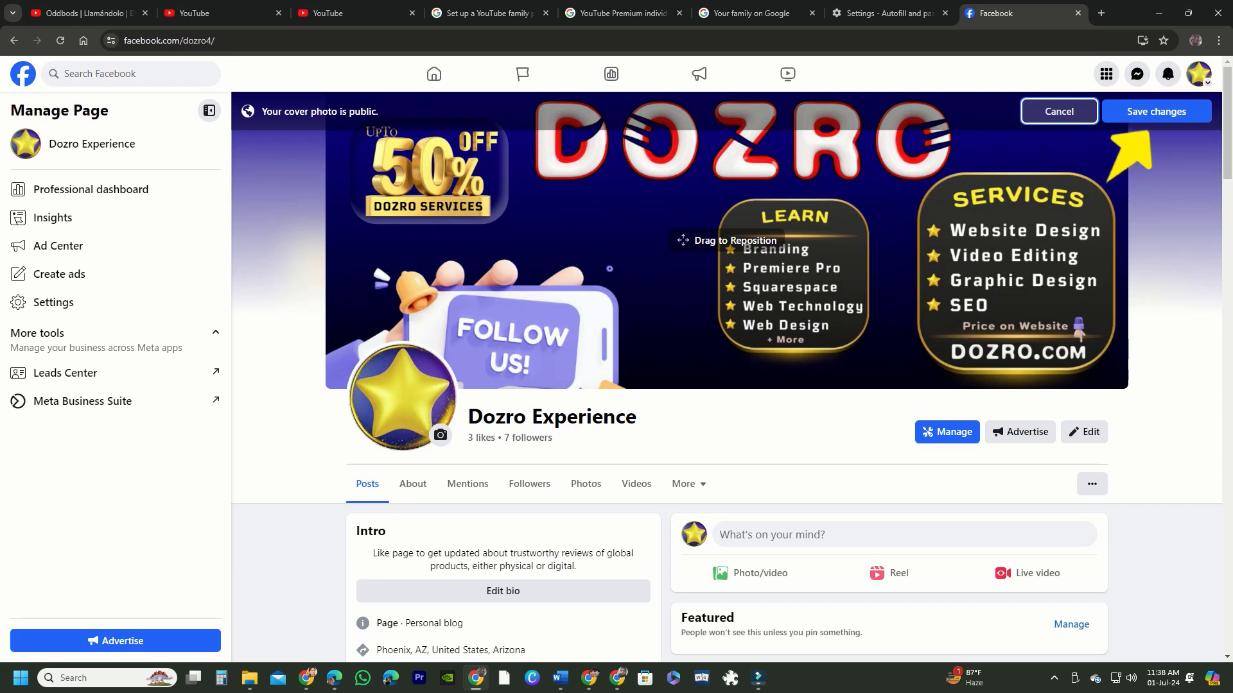
# - Save the DOZRO cover image as the new cover photo of the Facebook page
pyautogui.click(1157, 112)
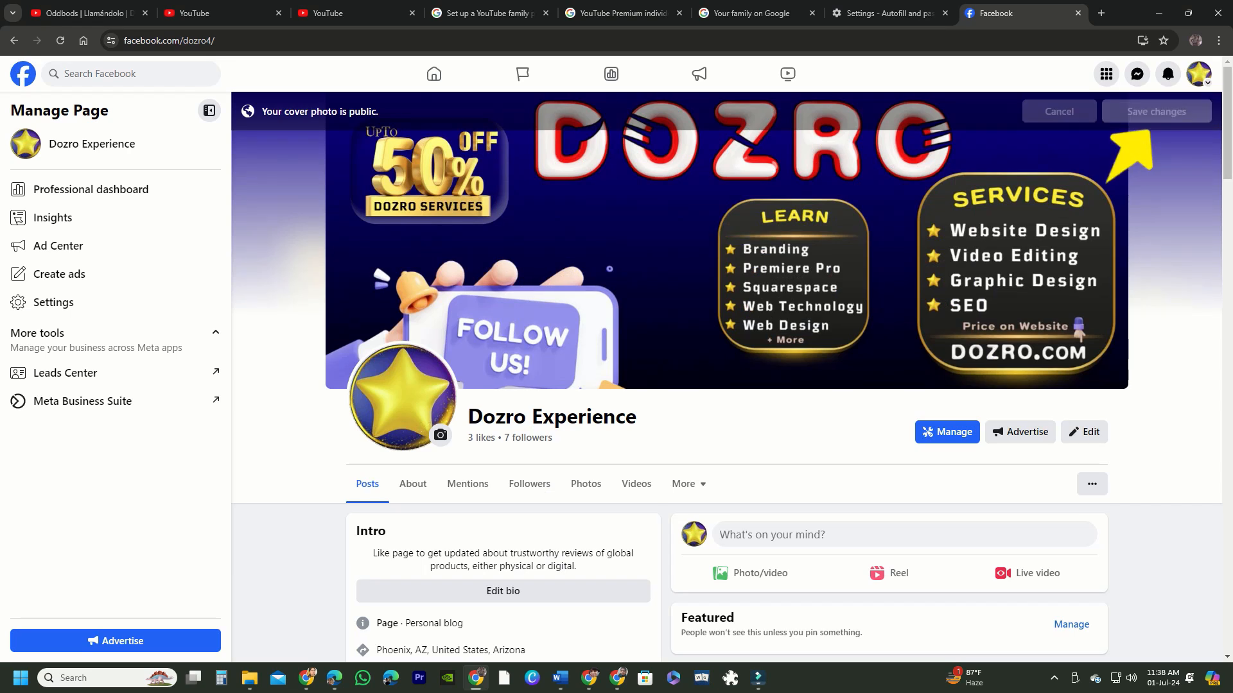